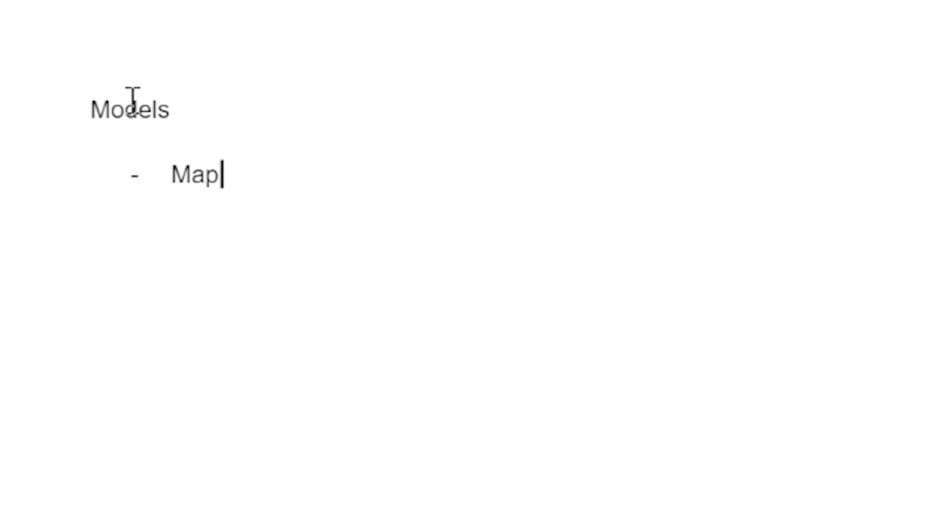
Start a new item below Map in the Models list and open Paint 3D.
{"action": "key", "text": "Return"}
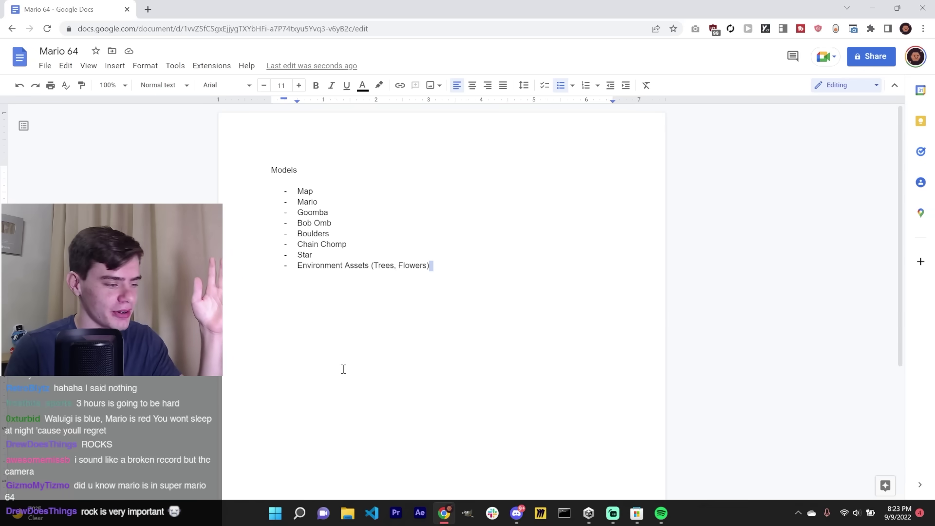
{"action": "left_click", "coordinate": [277, 520]}
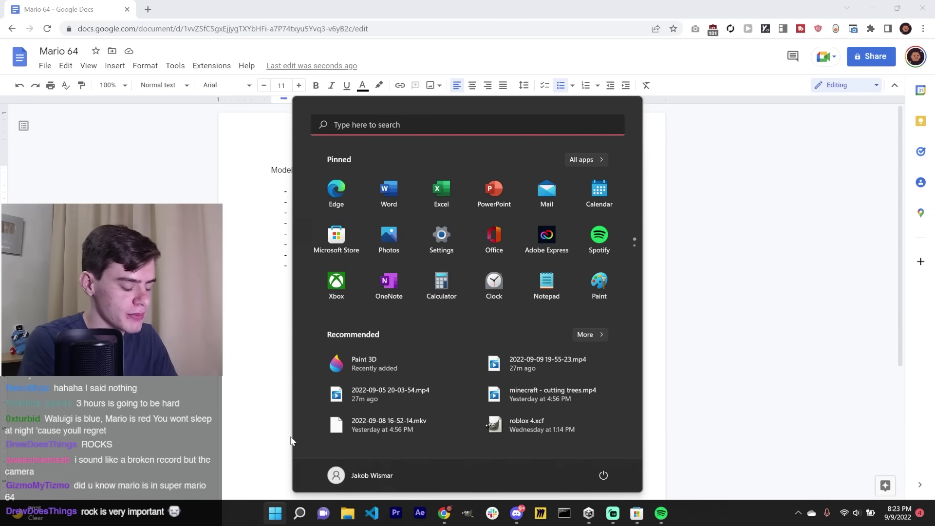
{"action": "type", "text": "paint"}
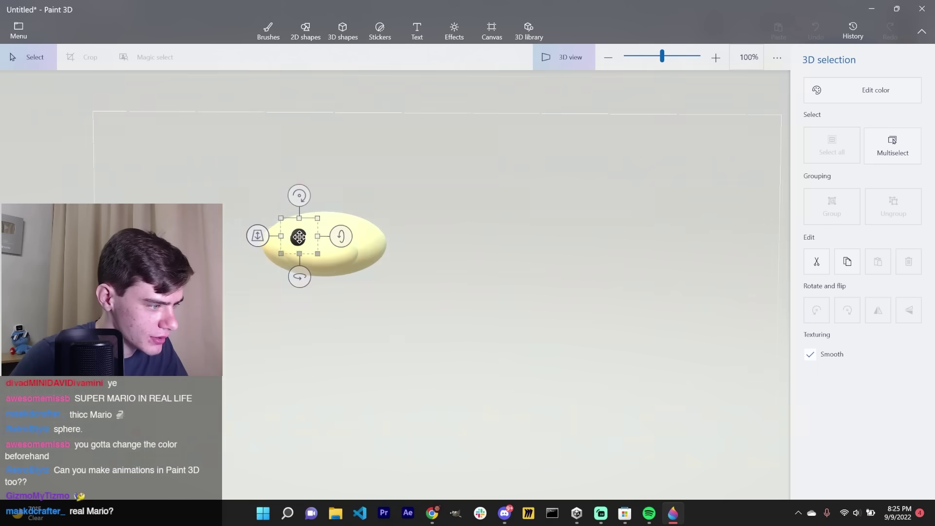
Position the small black eye sphere on Mario's yellow head.
{"action": "left_click_drag", "start_coordinate": [299, 237], "coordinate": [337, 239]}
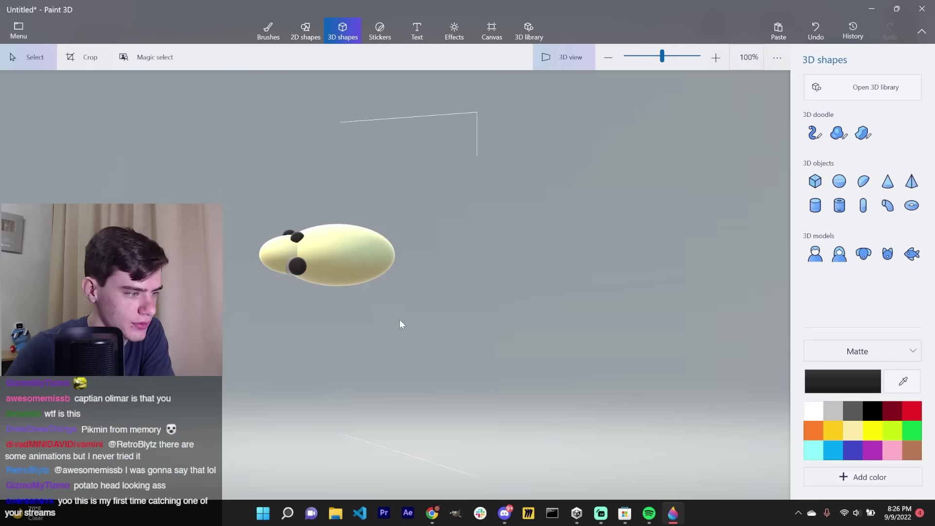
{"action": "left_click_drag", "start_coordinate": [401, 324], "coordinate": [558, 321]}
{"action": "mouse_move", "coordinate": [557, 322]}
{"action": "right_mouse_down"}
{"action": "mouse_move", "coordinate": [532, 315]}
{"action": "mouse_move", "coordinate": [542, 322]}
{"action": "right_mouse_up"}
Add a rounded red cap on top of Mario's head.
{"action": "left_click_drag", "start_coordinate": [422, 205], "coordinate": [507, 237]}
{"action": "mouse_move", "coordinate": [589, 238]}
{"action": "right_mouse_down"}
{"action": "mouse_move", "coordinate": [676, 235]}
{"action": "mouse_move", "coordinate": [674, 275]}
{"action": "right_mouse_up"}
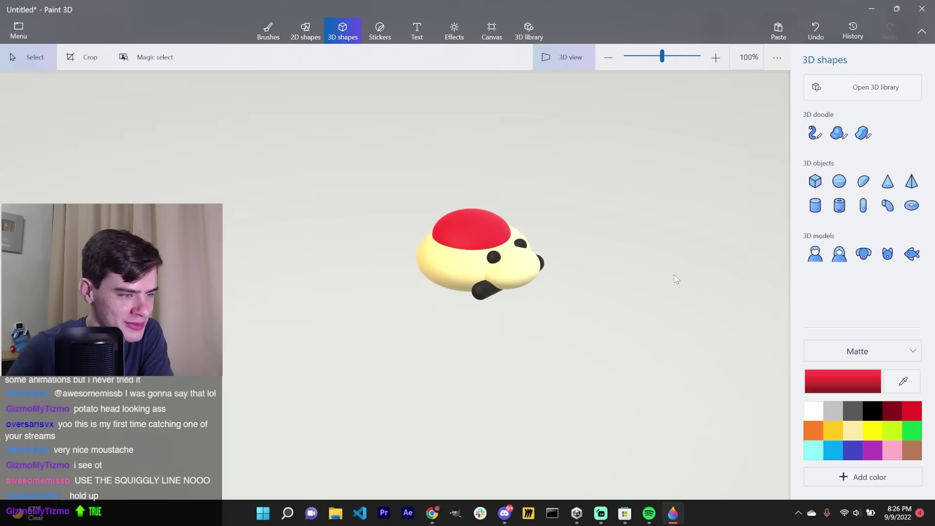
{"action": "left_click_drag", "start_coordinate": [676, 279], "coordinate": [378, 245]}
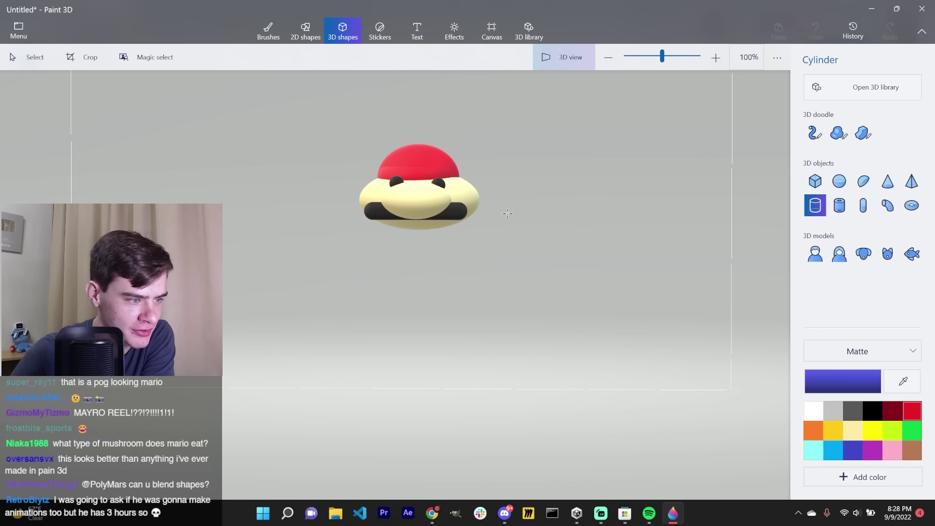
Draw a blue cylinder beneath Mario's head as the body.
{"action": "mouse_move", "coordinate": [507, 212]}
{"action": "left_mouse_down"}
{"action": "mouse_move", "coordinate": [553, 264]}
{"action": "mouse_move", "coordinate": [424, 234]}
{"action": "left_mouse_up"}
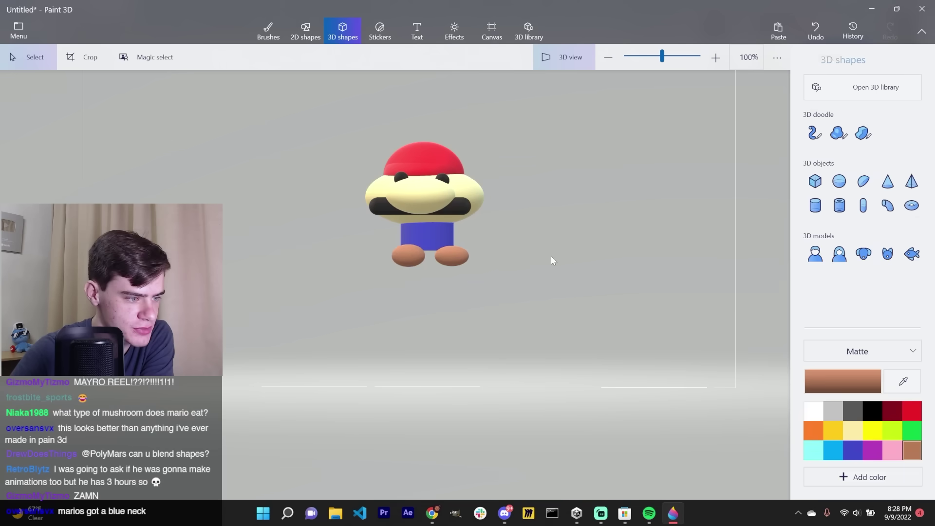
{"action": "left_click_drag", "start_coordinate": [551, 256], "coordinate": [505, 287]}
{"action": "left_click", "coordinate": [354, 298]}
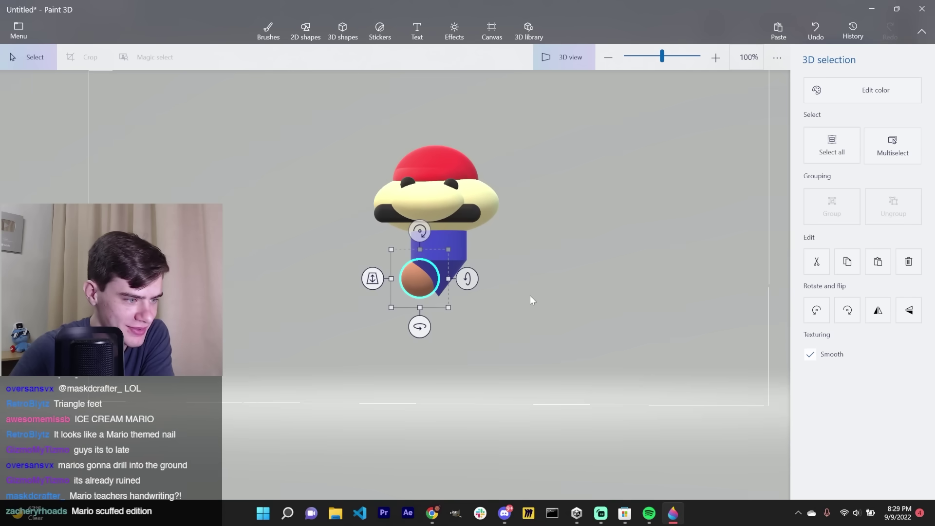
Delete the two brown feet and the blue cone beneath Mario's body.
{"action": "left_click", "coordinate": [530, 298]}
{"action": "left_click", "coordinate": [430, 285]}
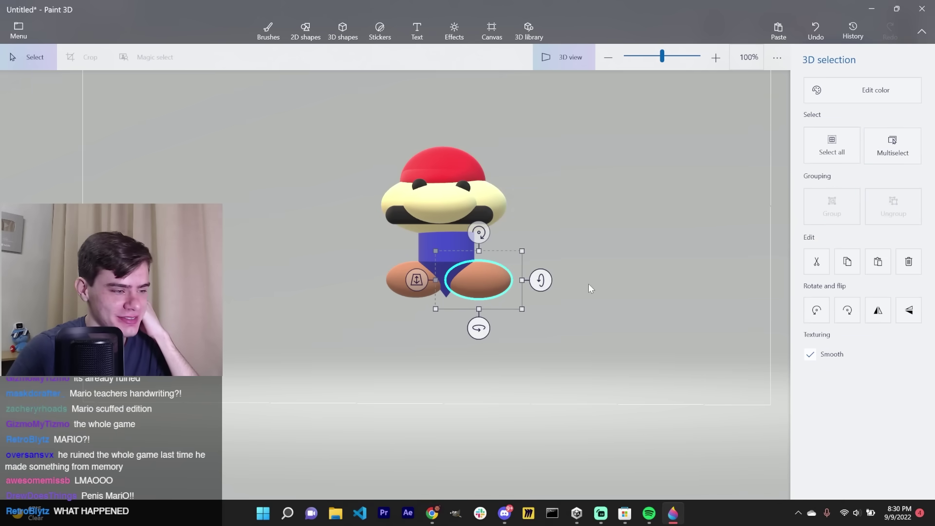
{"action": "key", "text": "Delete"}
{"action": "left_click", "coordinate": [410, 276]}
{"action": "key", "text": "Delete"}
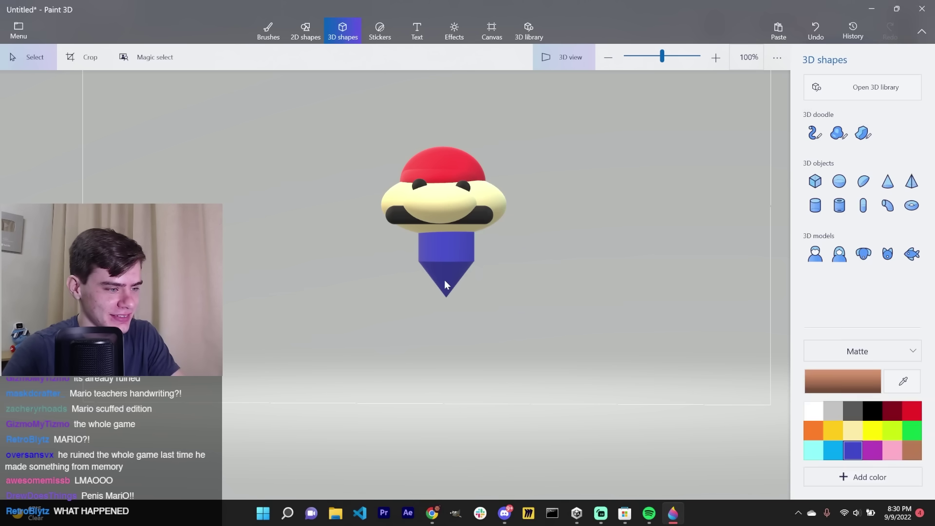
{"action": "left_click", "coordinate": [444, 279]}
{"action": "key", "text": "Delete"}
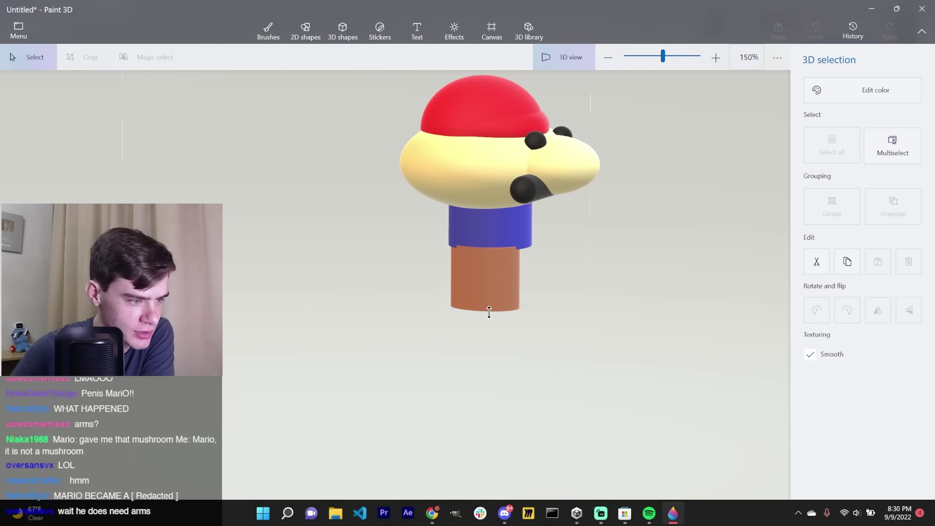
Narrow the brown cylinder under the blue body to shape it into a leg.
{"action": "left_click", "coordinate": [488, 304]}
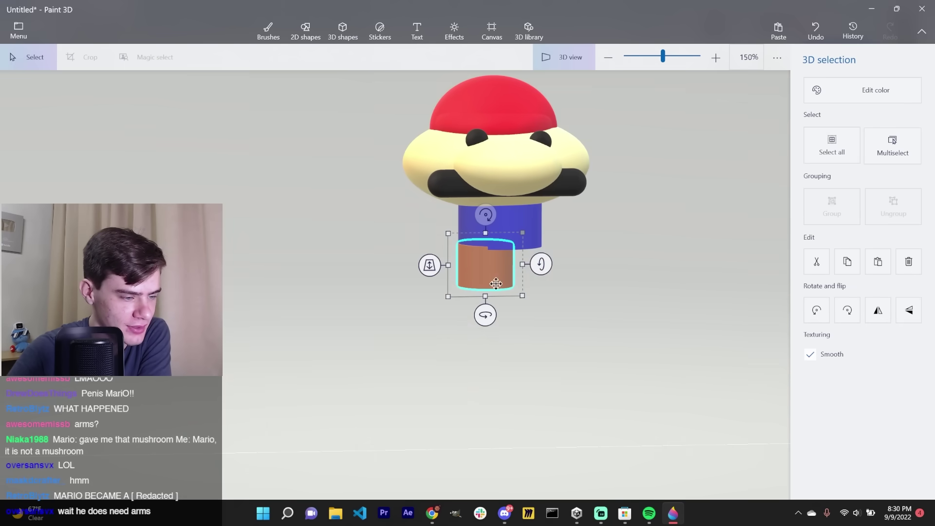
{"action": "left_click_drag", "start_coordinate": [520, 263], "coordinate": [492, 269]}
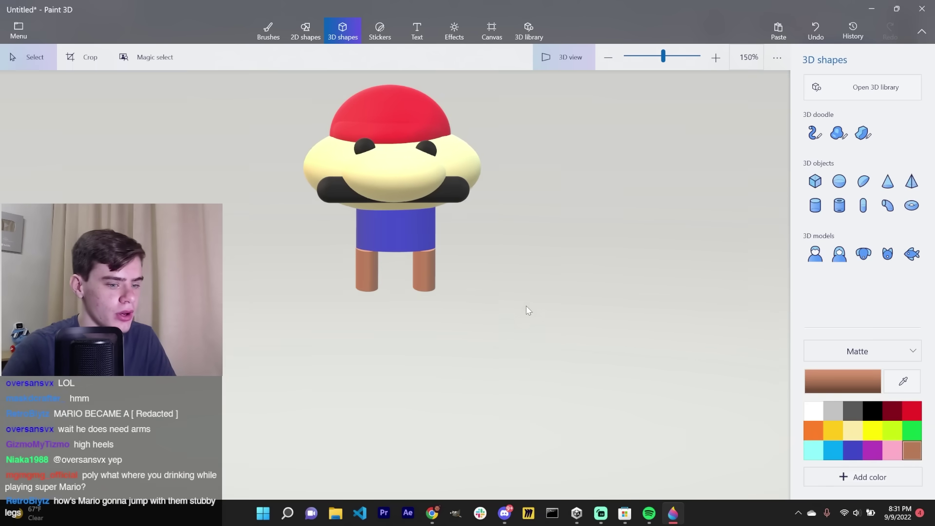
{"action": "right_click_drag", "start_coordinate": [526, 306], "coordinate": [530, 306]}
{"action": "left_click_drag", "start_coordinate": [530, 305], "coordinate": [525, 288]}
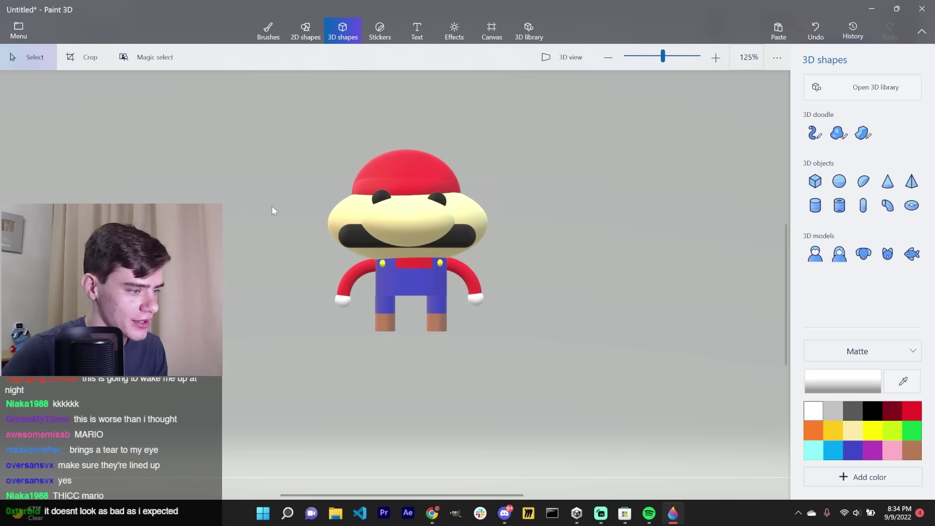
{"action": "right_click_drag", "start_coordinate": [272, 207], "coordinate": [293, 217]}
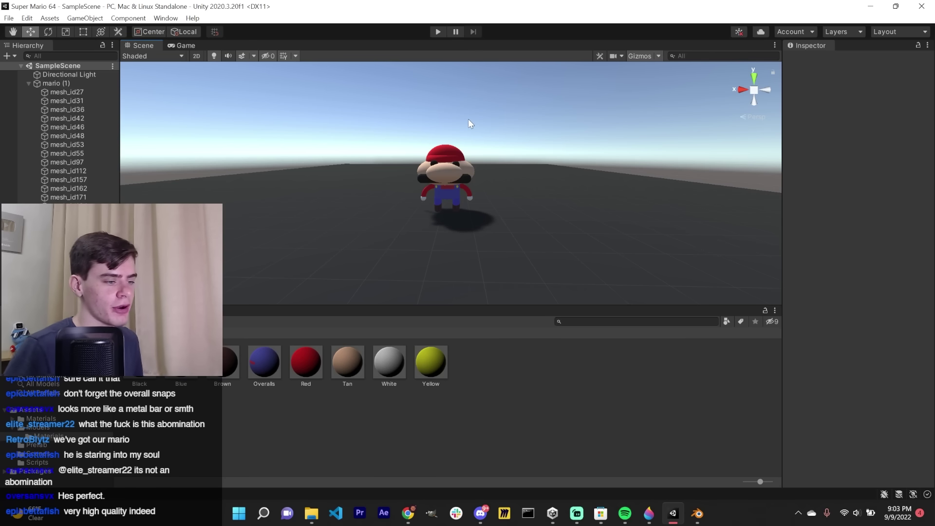
{"action": "scroll", "coordinate": [468, 118], "scroll_direction": "up", "scroll_amount": 5}
{"action": "middle_click_drag", "start_coordinate": [468, 118], "coordinate": [490, 135]}
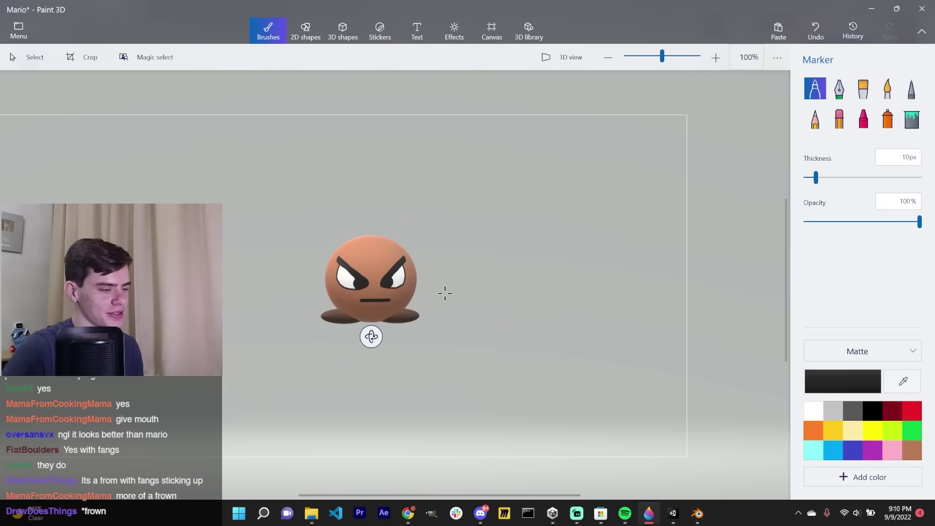
{"action": "scroll", "coordinate": [444, 293], "scroll_direction": "up", "scroll_amount": 3}
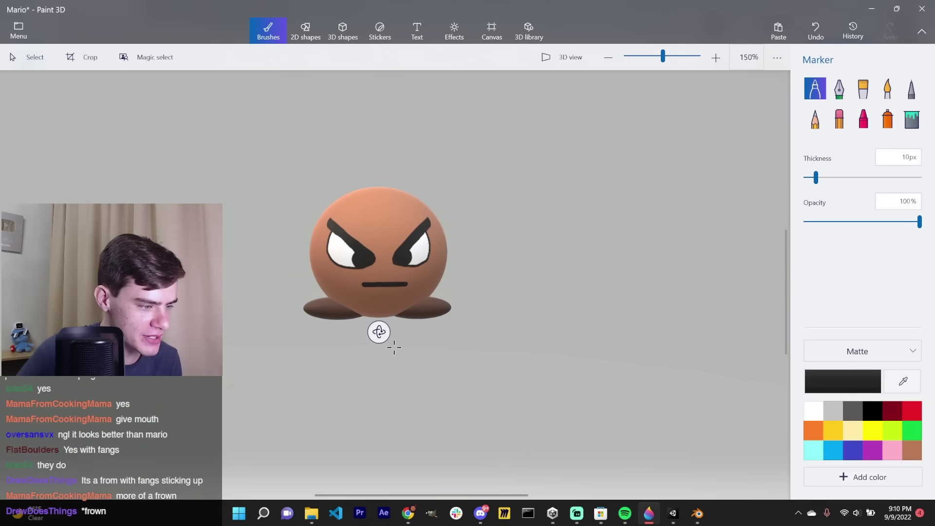
{"action": "left_click", "coordinate": [342, 30]}
{"action": "scroll", "coordinate": [518, 318], "scroll_direction": "up", "scroll_amount": 3}
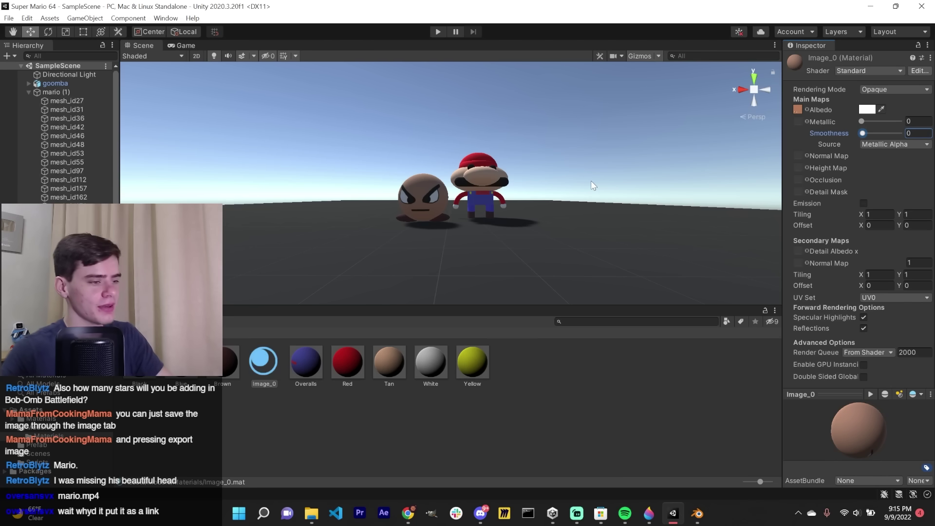
Switch to Paint 3D and fill the brown round body with black using the Fill tool.
{"action": "left_click", "coordinate": [649, 513]}
{"action": "left_click", "coordinate": [439, 236]}
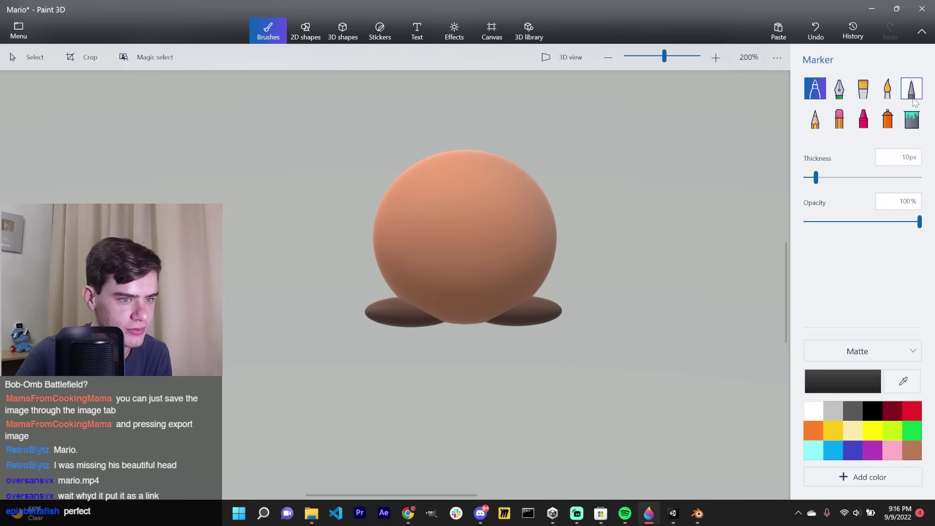
{"action": "left_click", "coordinate": [911, 120]}
{"action": "left_click", "coordinate": [538, 239]}
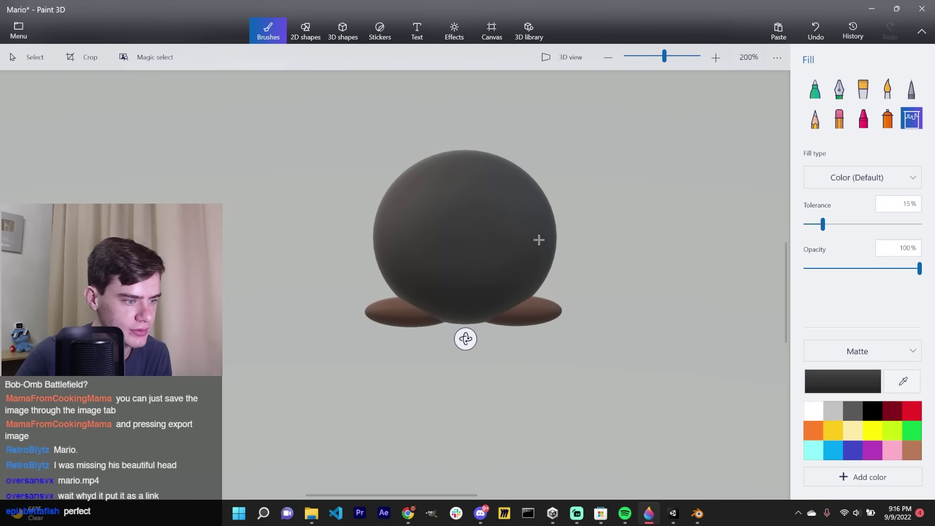
Fill both feet with golden yellow.
{"action": "left_click", "coordinate": [833, 437]}
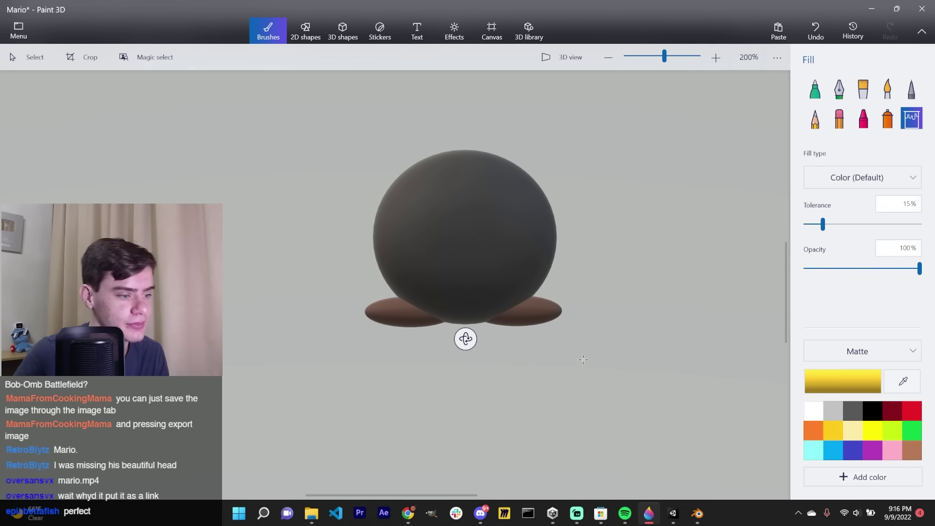
{"action": "left_click", "coordinate": [536, 318]}
{"action": "left_click", "coordinate": [410, 317]}
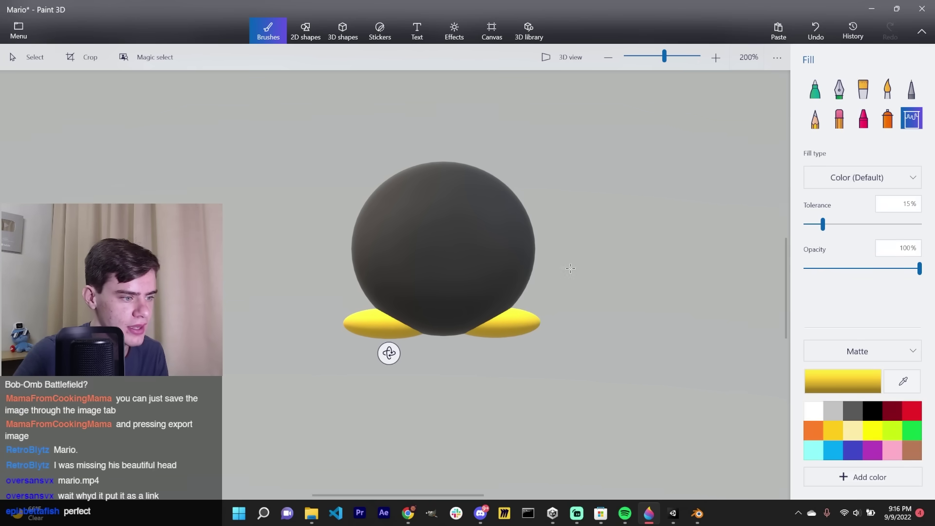
Add an upright tube on top of the black body as the fuse and recolour it white.
{"action": "left_click", "coordinate": [349, 31]}
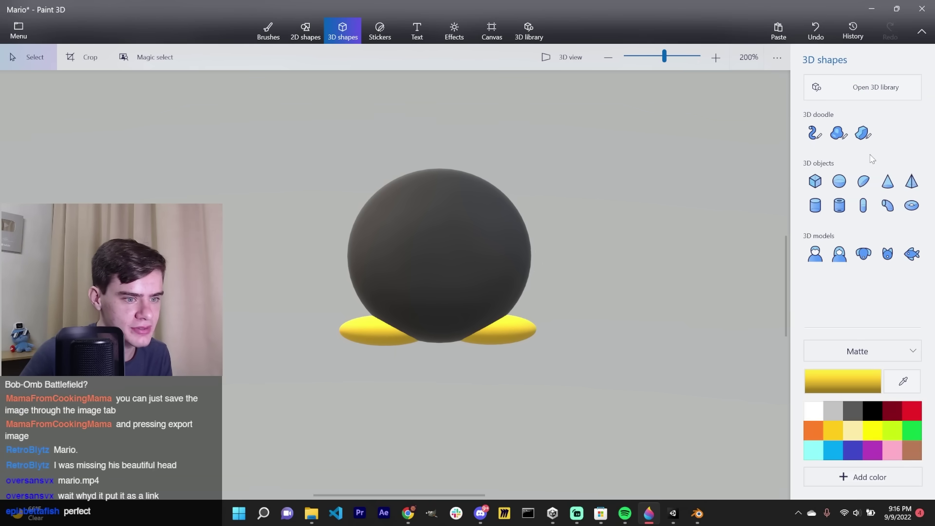
{"action": "left_click", "coordinate": [839, 205]}
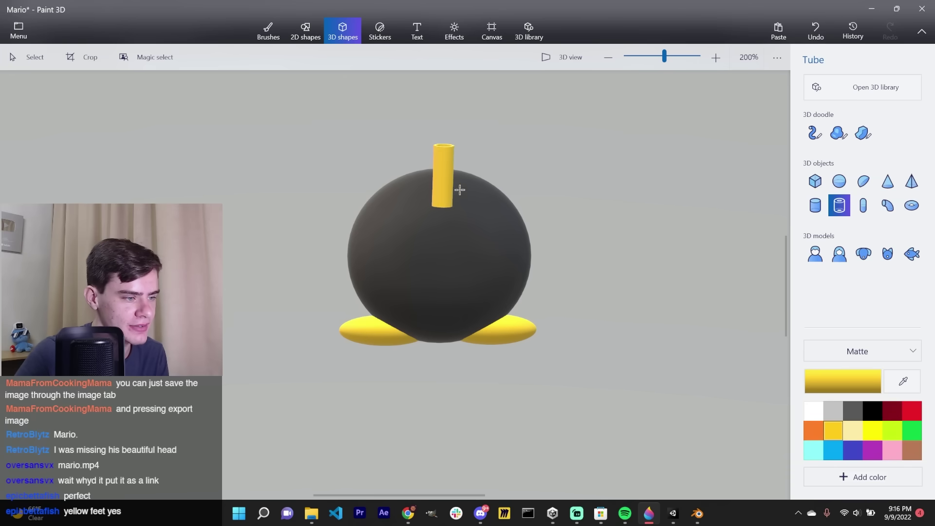
{"action": "left_click", "coordinate": [852, 92]}
{"action": "left_click", "coordinate": [673, 169]}
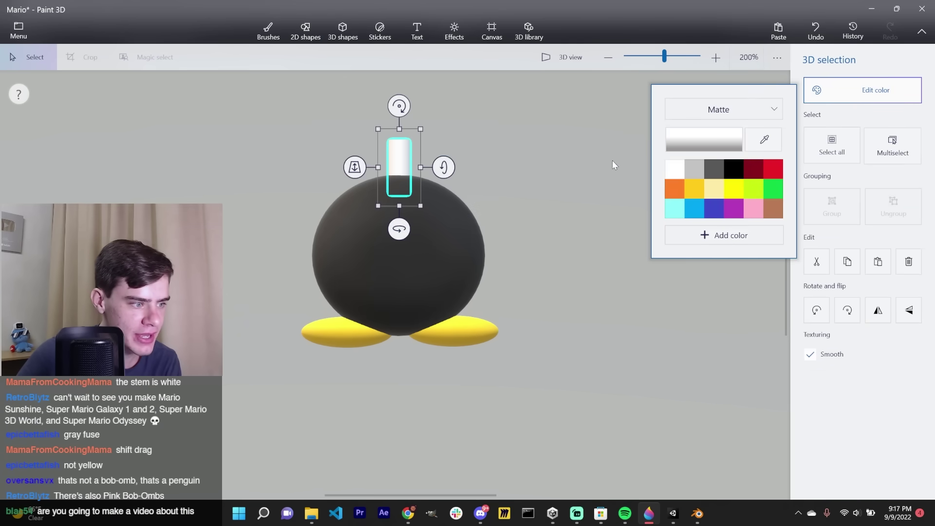
{"action": "left_click", "coordinate": [555, 154]}
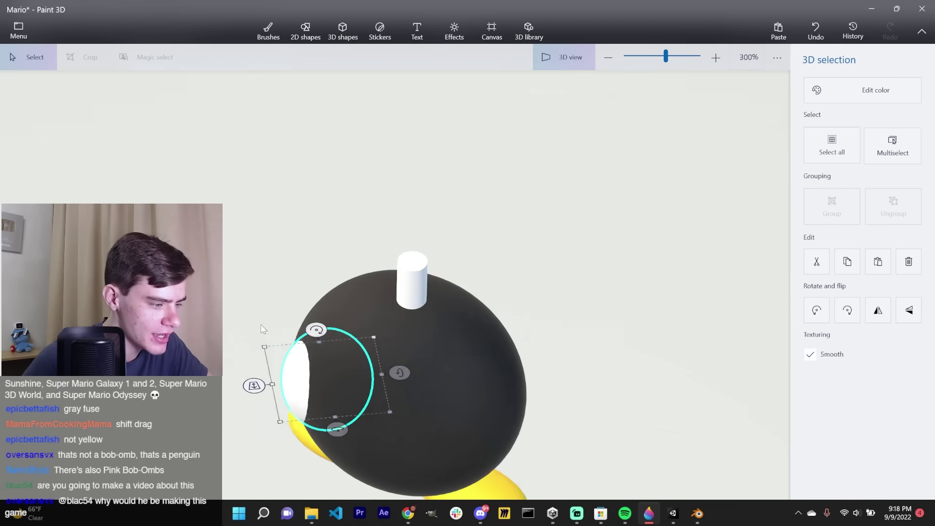
Adjust the position of the white eye on the front of the Bob-omb's black body.
{"action": "right_click_drag", "start_coordinate": [292, 324], "coordinate": [312, 274]}
{"action": "left_click_drag", "start_coordinate": [324, 378], "coordinate": [338, 363]}
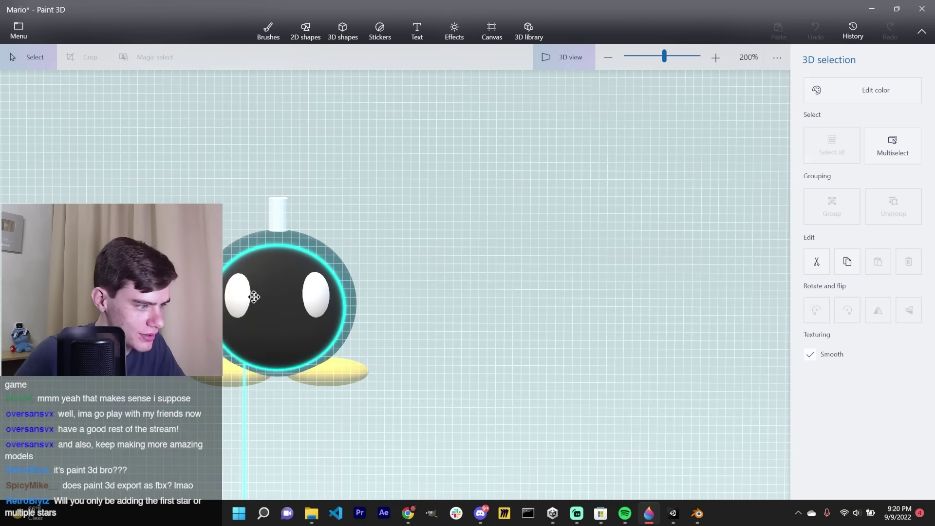
{"action": "left_click", "coordinate": [254, 296]}
{"action": "left_click", "coordinate": [467, 276]}
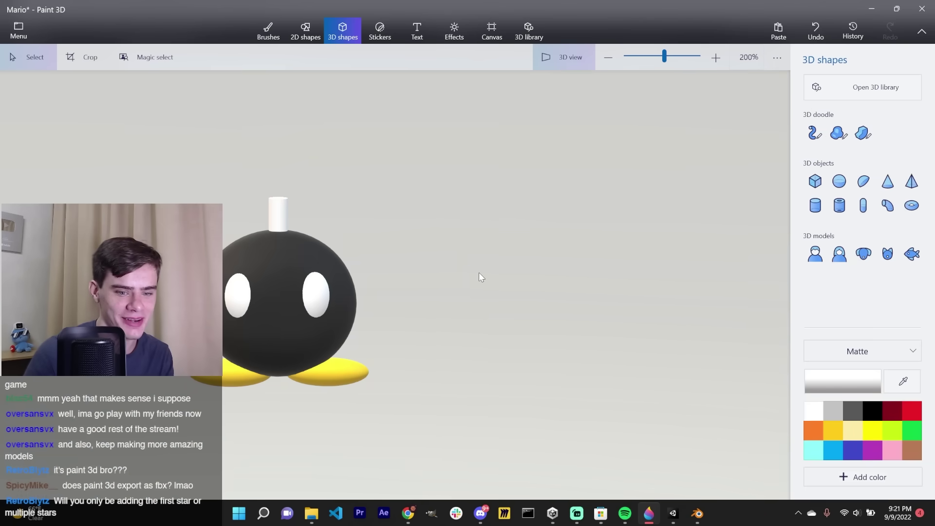
{"action": "right_click_drag", "start_coordinate": [478, 273], "coordinate": [282, 312]}
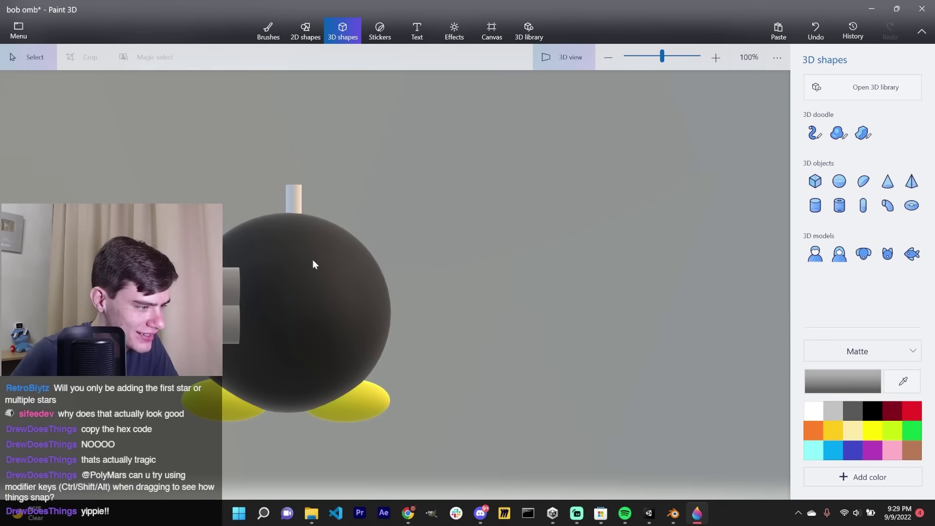
{"action": "left_click_drag", "start_coordinate": [313, 263], "coordinate": [558, 306]}
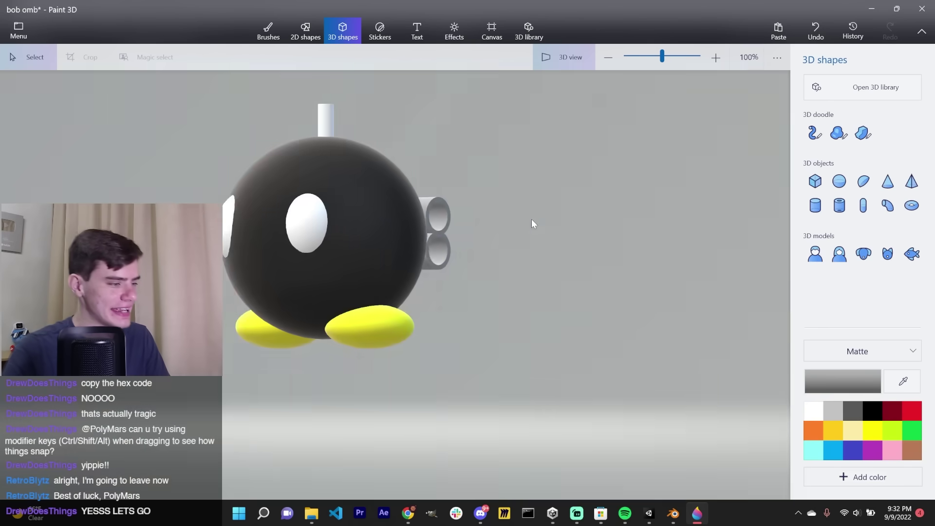
{"action": "left_click_drag", "start_coordinate": [530, 218], "coordinate": [582, 220]}
{"action": "right_click_drag", "start_coordinate": [582, 220], "coordinate": [577, 225]}
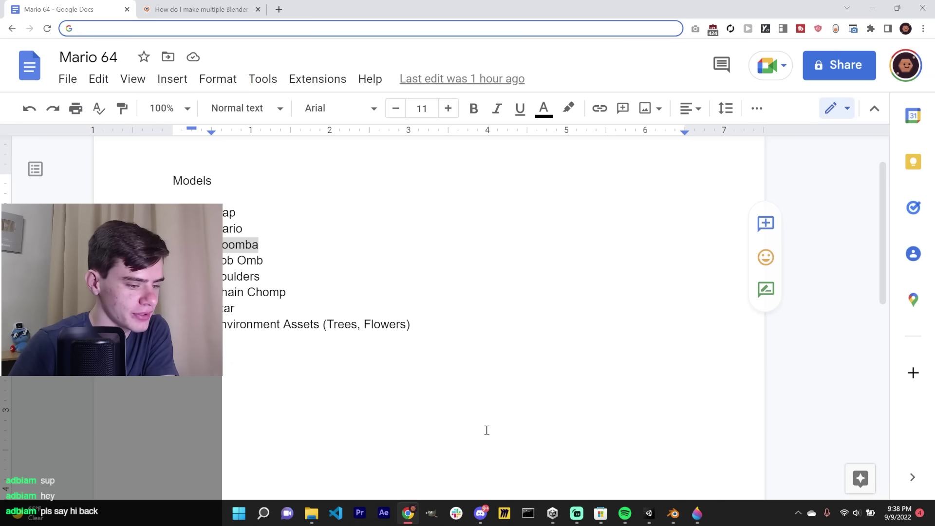
Switch to Unity and add a 3D sphere object to the scene with Mario and the goomba.
{"action": "left_click", "coordinate": [650, 514]}
{"action": "scroll", "coordinate": [479, 257], "scroll_direction": "down", "scroll_amount": 10}
{"action": "scroll", "coordinate": [506, 234], "scroll_direction": "up", "scroll_amount": 10}
{"action": "scroll", "coordinate": [528, 208], "scroll_direction": "down", "scroll_amount": 5}
{"action": "middle_click_drag", "start_coordinate": [716, 140], "coordinate": [626, 160]}
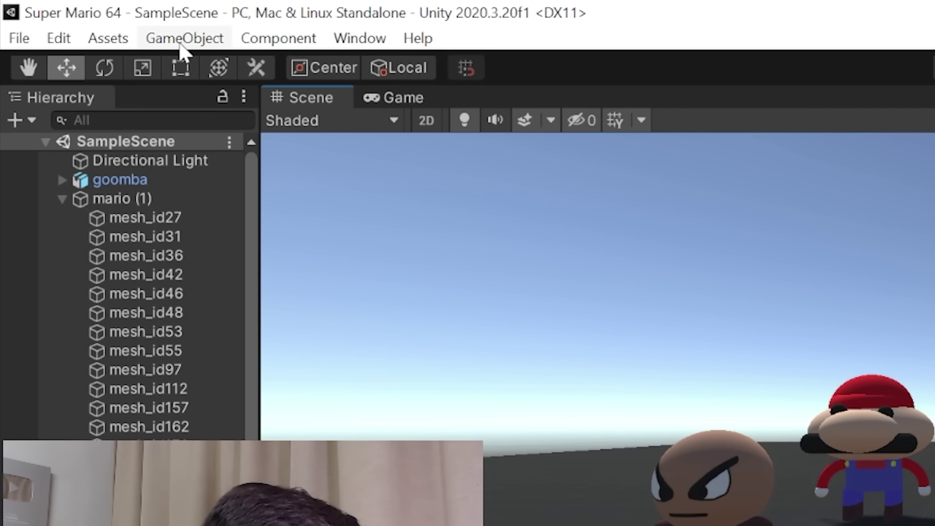
{"action": "left_click", "coordinate": [84, 19]}
{"action": "mouse_move", "coordinate": [111, 67]}
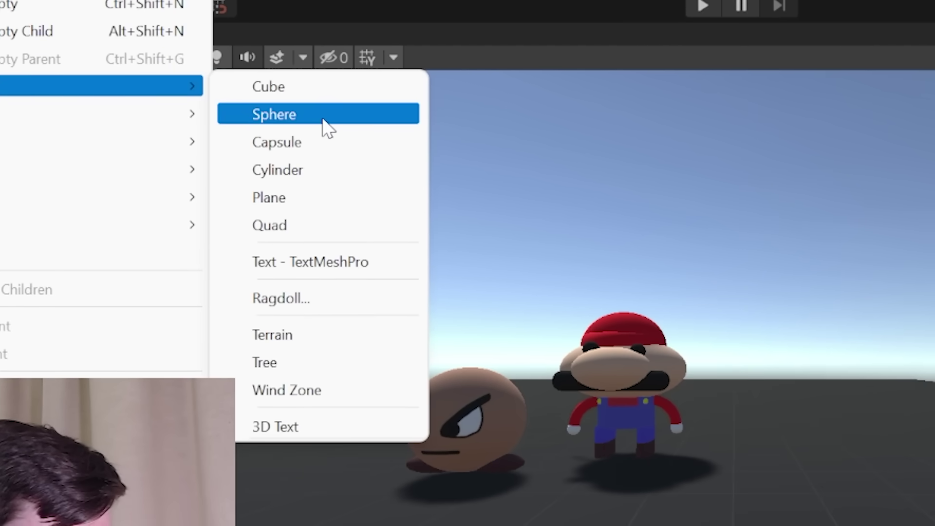
{"action": "left_click", "coordinate": [521, 177]}
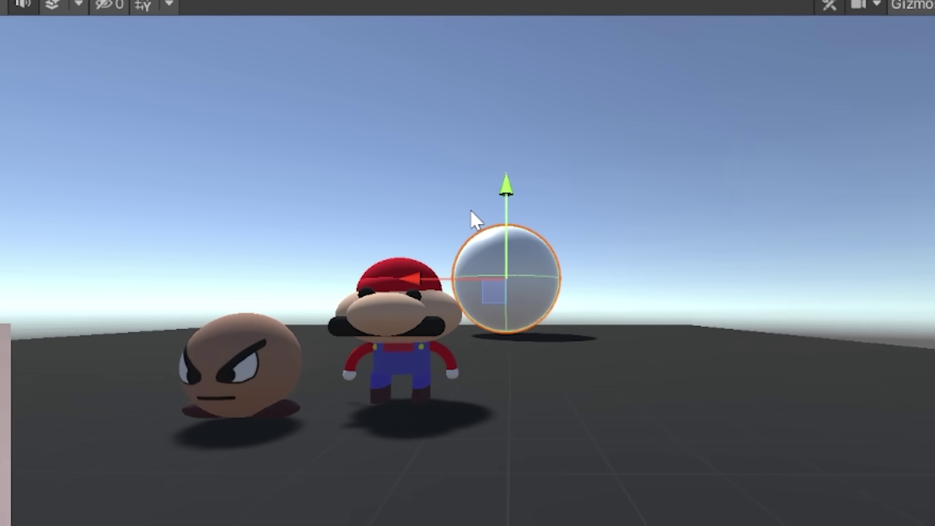
{"action": "key", "text": "f"}
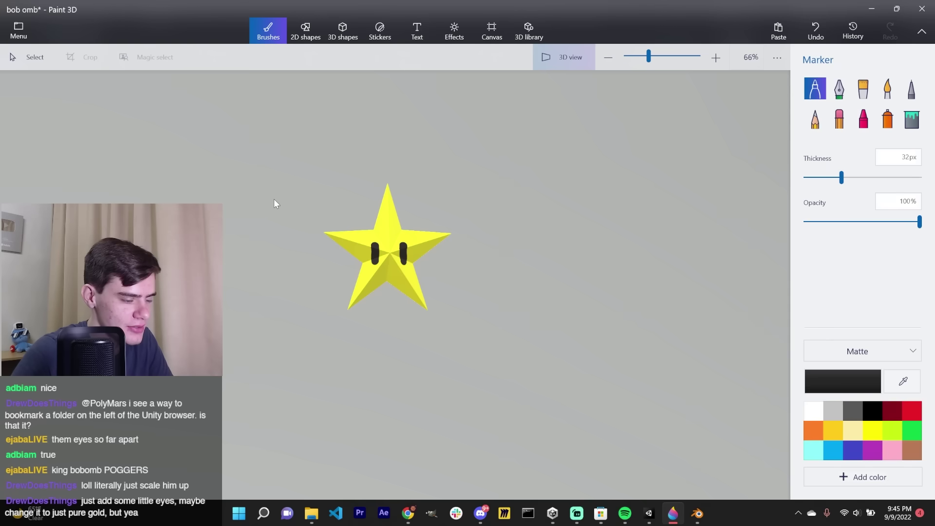
In Paint 3D, add a black hemisphere for the Chain Chomp's upper head and tilt and position it over the lower half as an open jaw.
{"action": "scroll", "coordinate": [274, 200], "scroll_direction": "up", "scroll_amount": 2}
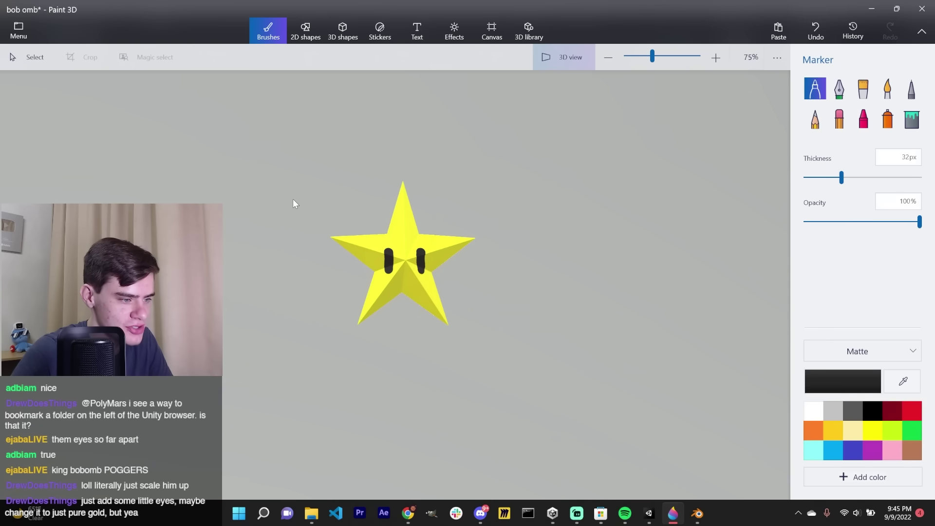
{"action": "scroll", "coordinate": [293, 199], "scroll_direction": "up", "scroll_amount": 2}
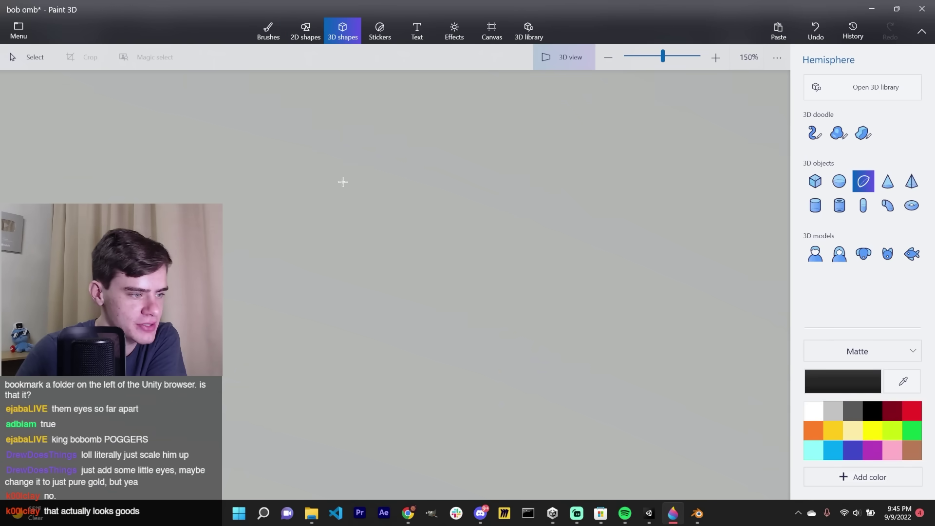
{"action": "left_click", "coordinate": [444, 200]}
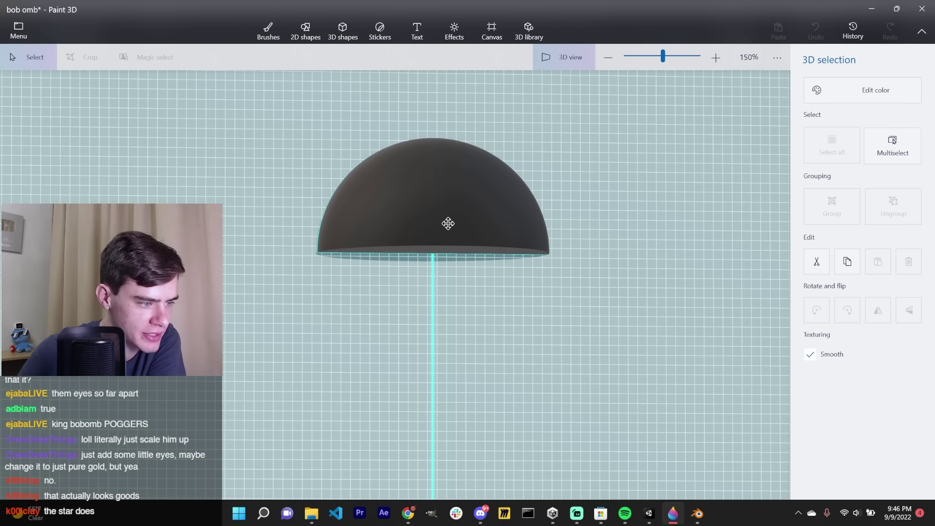
{"action": "left_click_drag", "start_coordinate": [433, 109], "coordinate": [473, 122]}
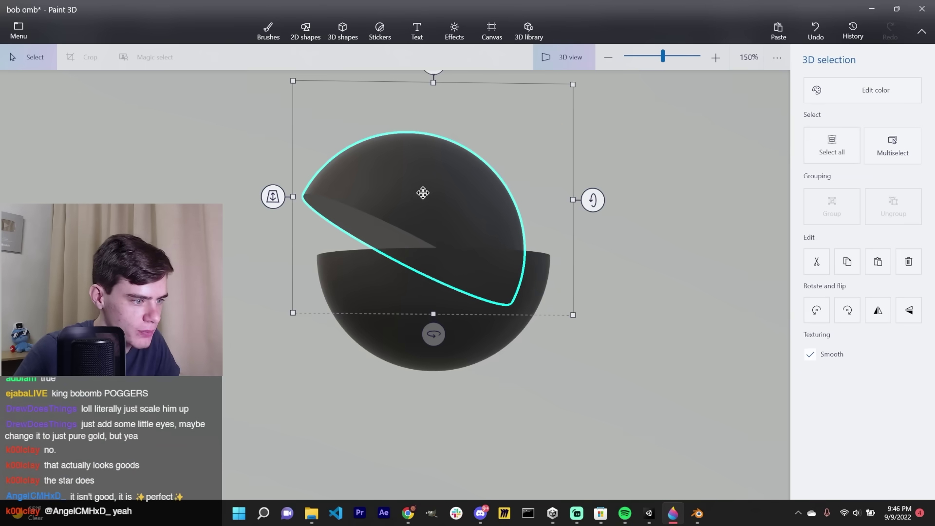
{"action": "left_click_drag", "start_coordinate": [415, 198], "coordinate": [435, 207]}
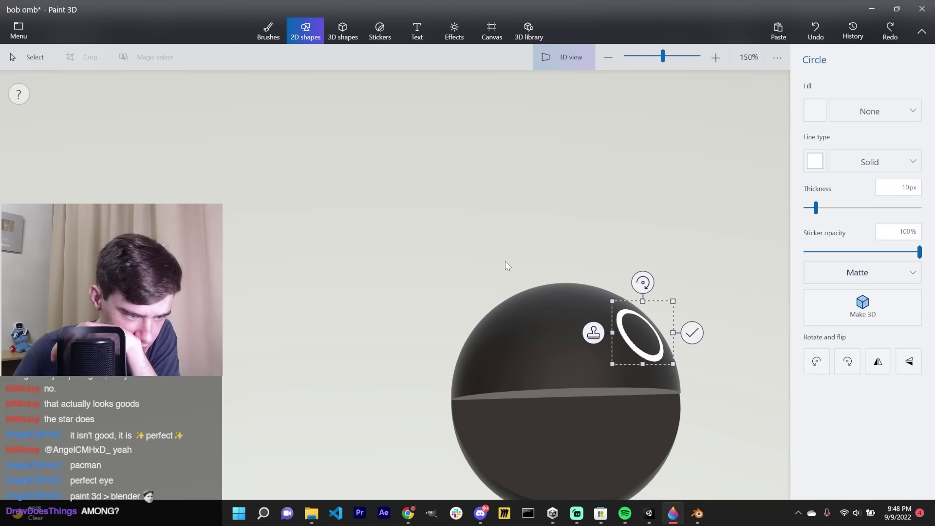
Place a white circle outline as an eye on the black upper half of the Chain Chomp's head.
{"action": "right_click_drag", "start_coordinate": [505, 261], "coordinate": [517, 246]}
{"action": "left_click_drag", "start_coordinate": [628, 324], "coordinate": [497, 321]}
{"action": "left_click", "coordinate": [583, 319]}
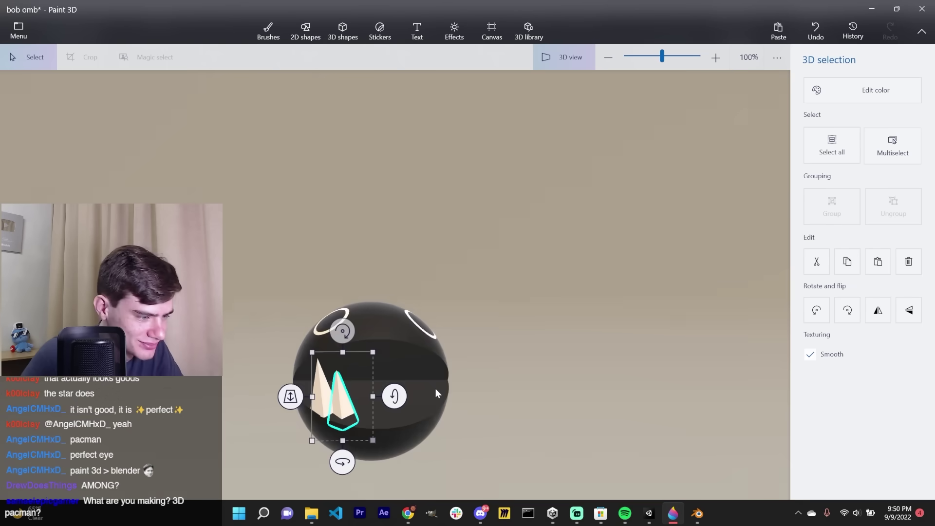
Position the second row of white pyramid teeth along the Chain Chomp's upper jaw, above the lower teeth.
{"action": "scroll", "coordinate": [436, 393], "scroll_direction": "up", "scroll_amount": 5}
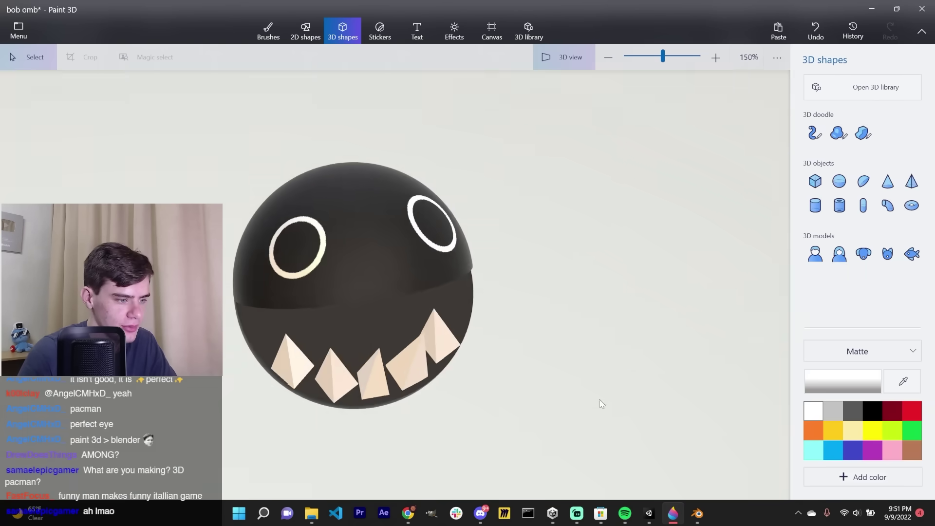
{"action": "left_click_drag", "start_coordinate": [605, 403], "coordinate": [657, 351]}
{"action": "right_click_drag", "start_coordinate": [657, 347], "coordinate": [512, 349]}
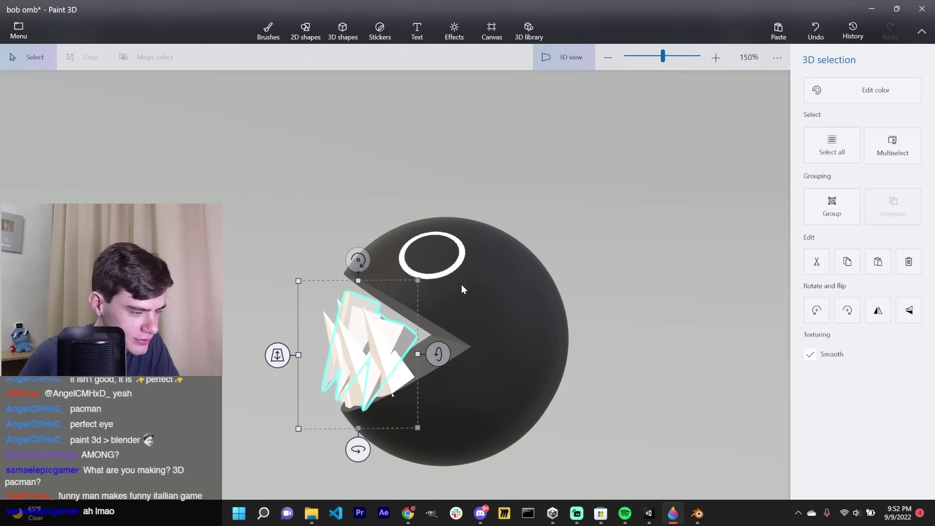
{"action": "left_click_drag", "start_coordinate": [356, 311], "coordinate": [361, 276]}
{"action": "right_click_drag", "start_coordinate": [356, 339], "coordinate": [483, 312]}
{"action": "left_click_drag", "start_coordinate": [365, 318], "coordinate": [363, 318]}
{"action": "left_click_drag", "start_coordinate": [363, 318], "coordinate": [362, 316]}
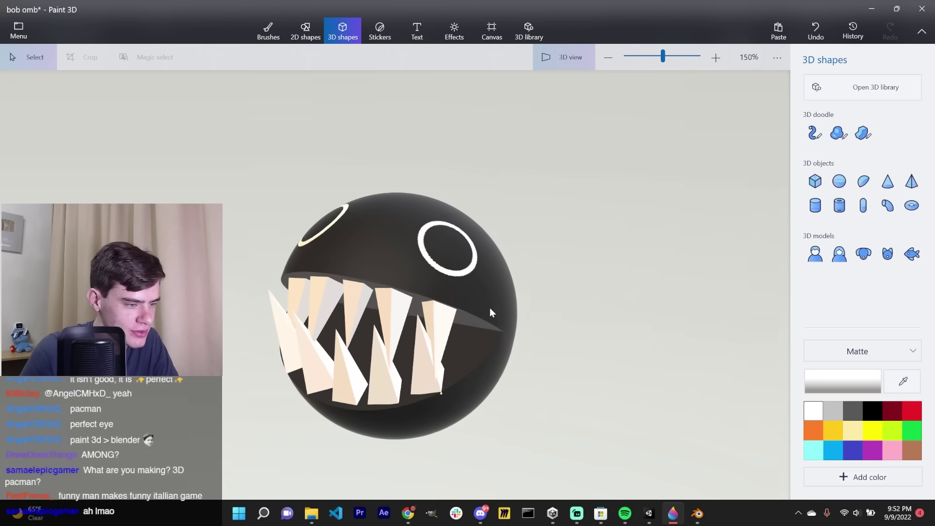
Inspect the Chain Chomp's head, teeth, chain and brown post from several angles.
{"action": "right_click_drag", "start_coordinate": [490, 309], "coordinate": [583, 344]}
{"action": "left_click_drag", "start_coordinate": [584, 347], "coordinate": [443, 319]}
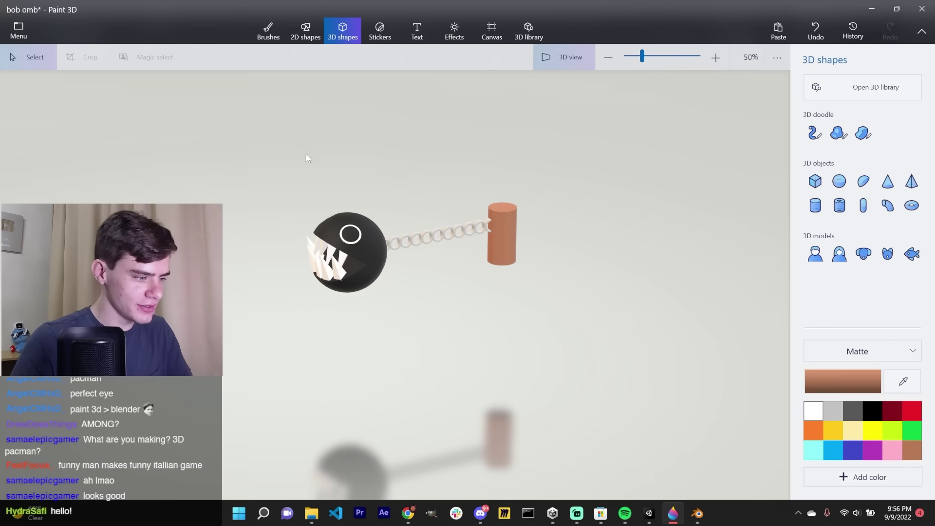
{"action": "left_click_drag", "start_coordinate": [305, 152], "coordinate": [499, 140]}
{"action": "scroll", "coordinate": [500, 141], "scroll_direction": "up", "scroll_amount": 5}
{"action": "left_click_drag", "start_coordinate": [562, 182], "coordinate": [209, 192]}
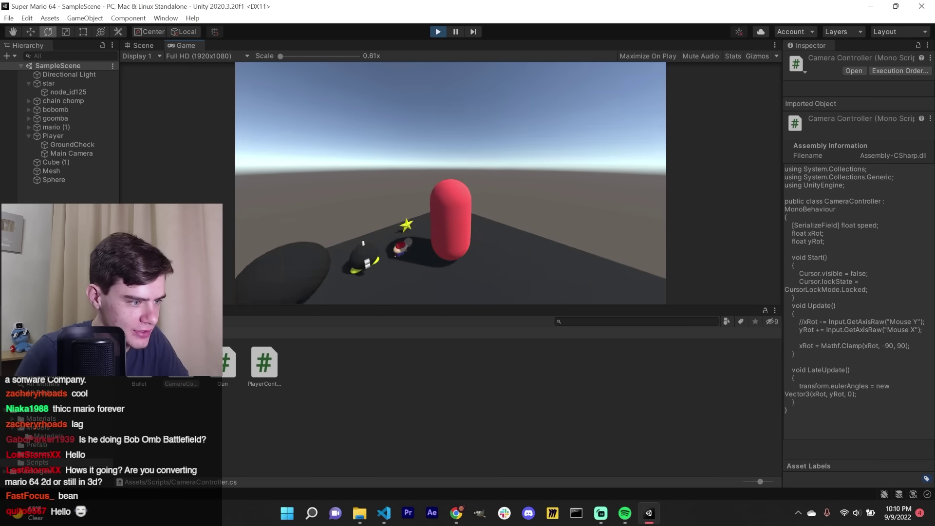
In Unity, playtest the scene by walking and jumping with the player among the imported models, and stop the run.
{"action": "key", "text": "w"}
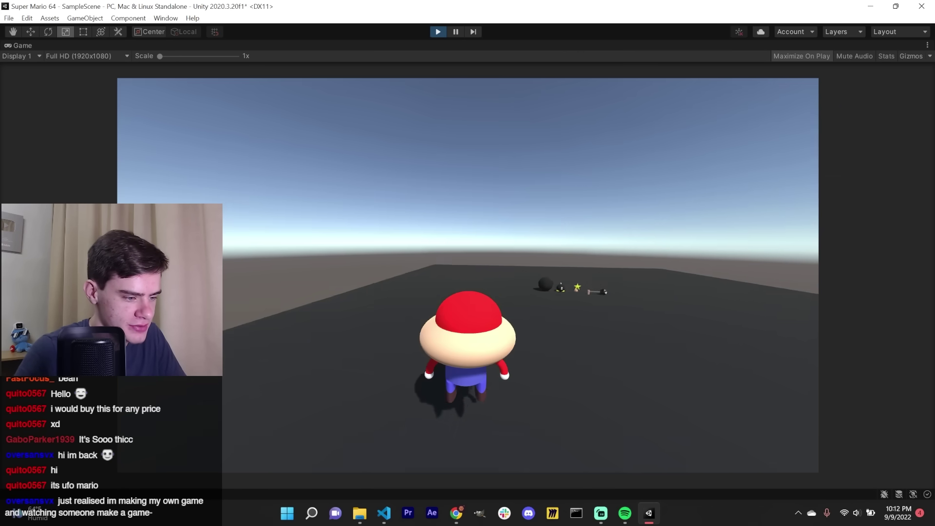
{"action": "key", "text": "space"}
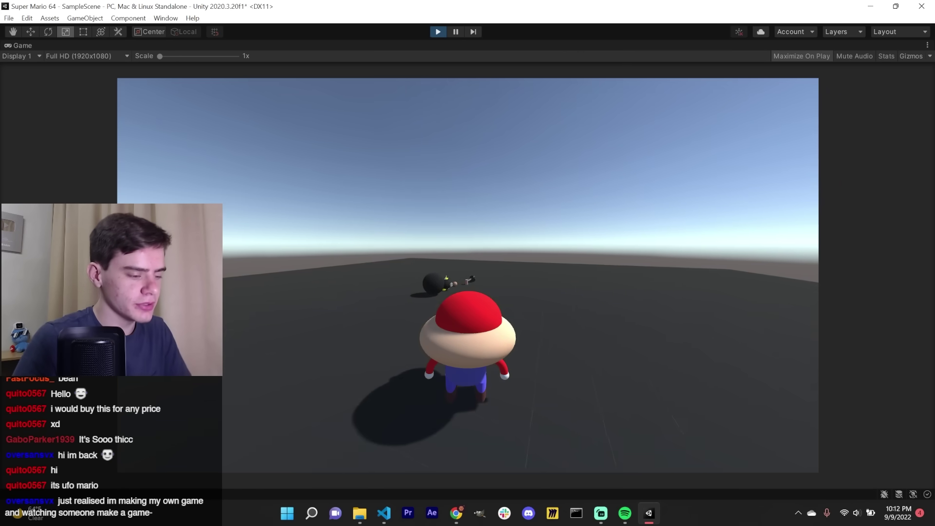
{"action": "key", "text": "w"}
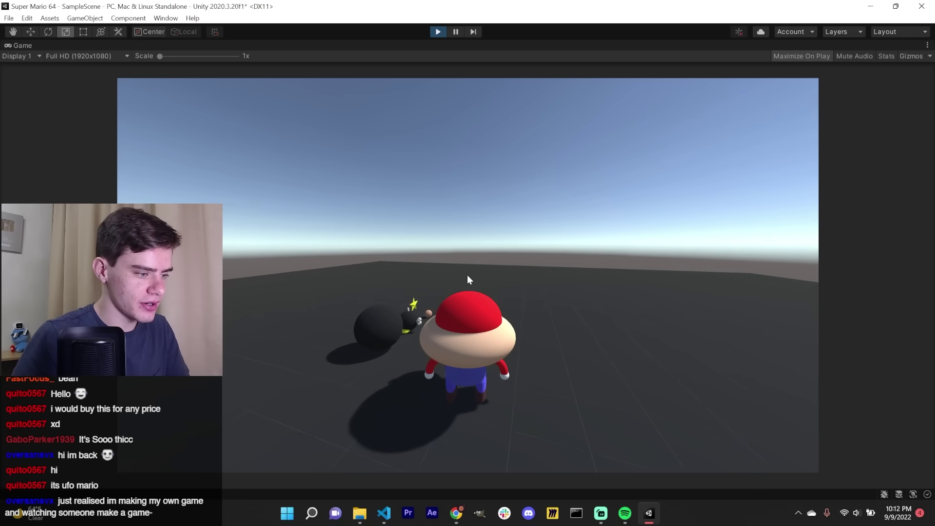
{"action": "left_click", "coordinate": [438, 32]}
{"action": "left_click", "coordinate": [439, 32]}
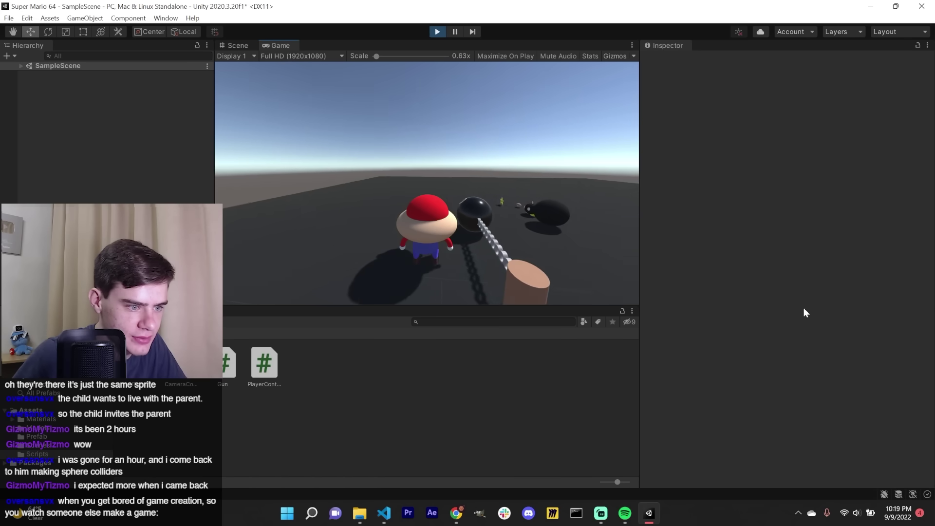
Playtest walking Mario around the Chain Chomp and star, and run the game to test the Goomba's enemy script.
{"action": "key", "text": "w"}
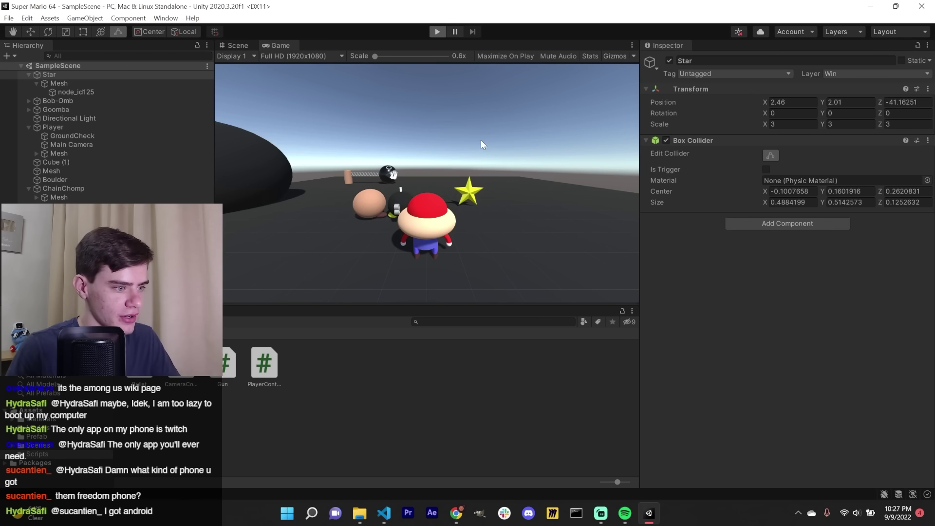
{"action": "left_click", "coordinate": [481, 139]}
{"action": "key", "text": "w"}
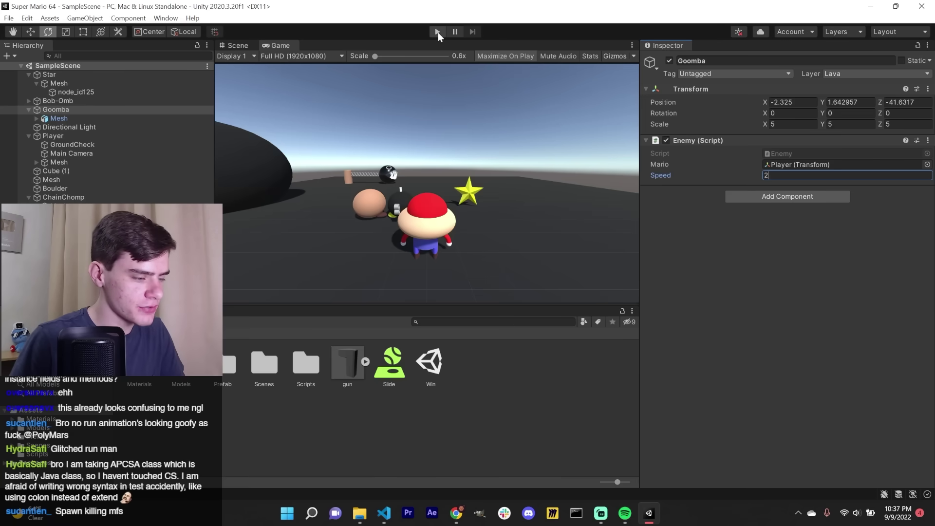
{"action": "left_click", "coordinate": [438, 33]}
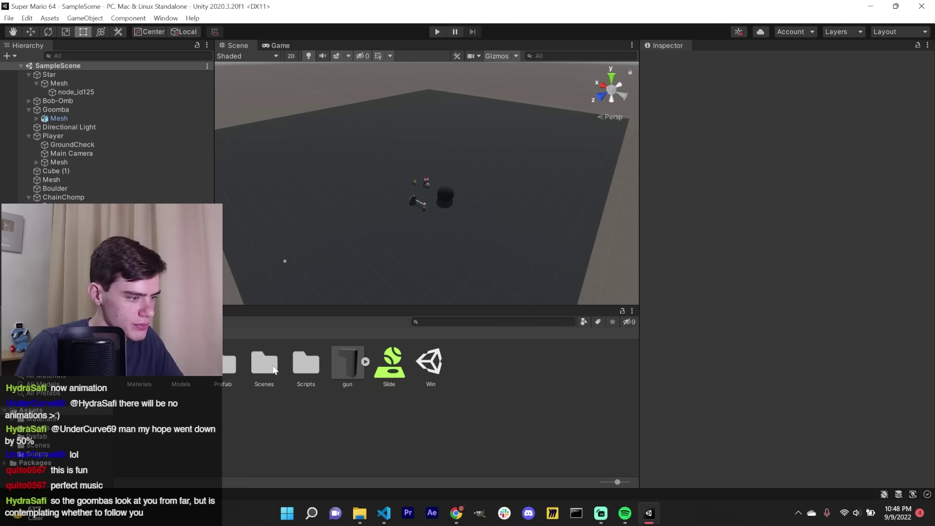
Open the StaticEnemy script from the project's Scripts folder and save it.
{"action": "left_click", "coordinate": [273, 369]}
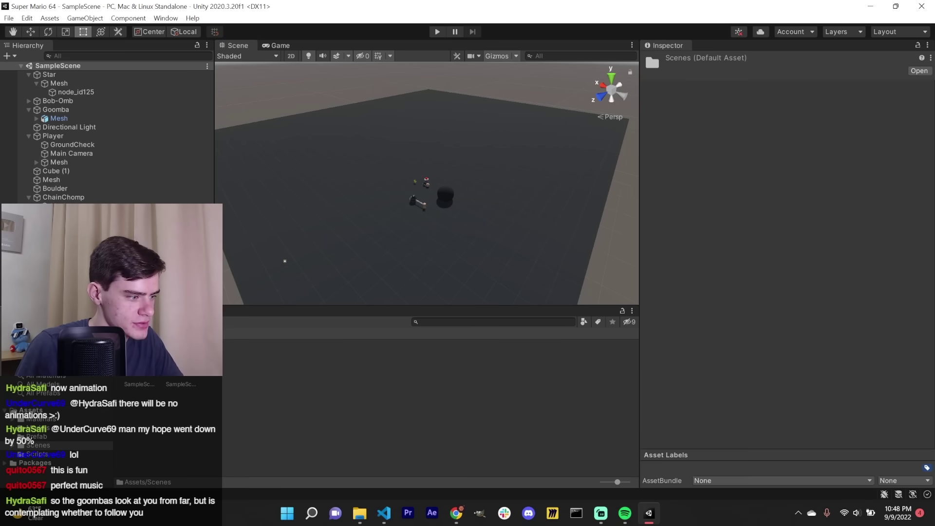
{"action": "double_click", "coordinate": [306, 363]}
{"action": "double_click", "coordinate": [346, 363]}
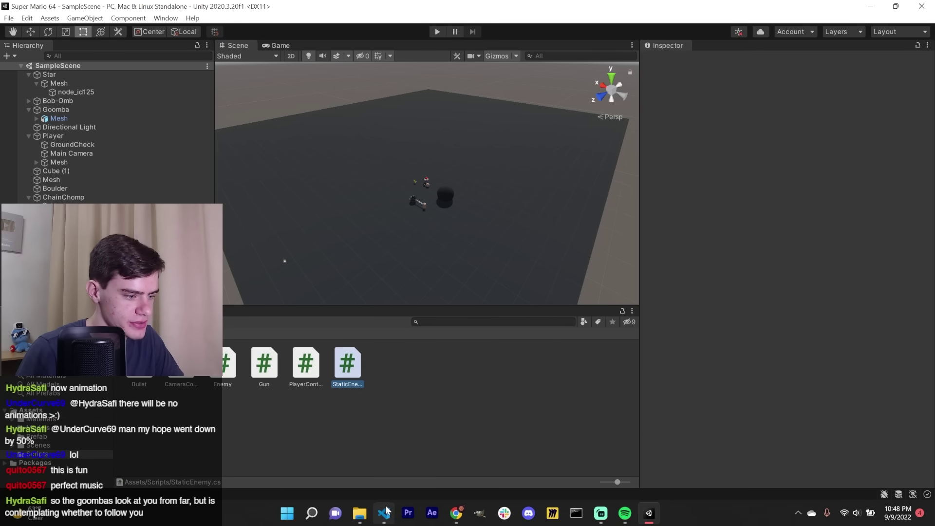
{"action": "key", "text": "ctrl+s"}
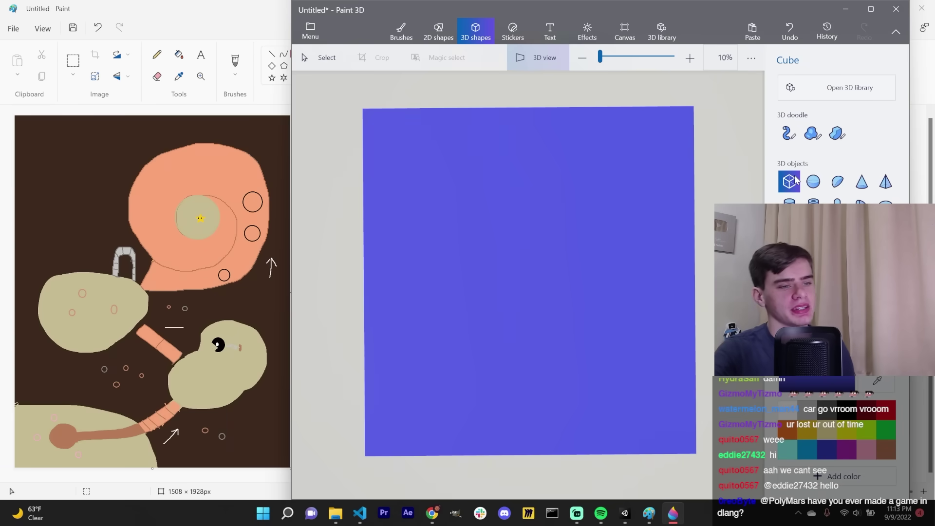
In Paint 3D, add a hemisphere to the large square base as a hill of the Bob-omb Battlefield map.
{"action": "left_click", "coordinate": [838, 182]}
{"action": "left_click", "coordinate": [401, 413]}
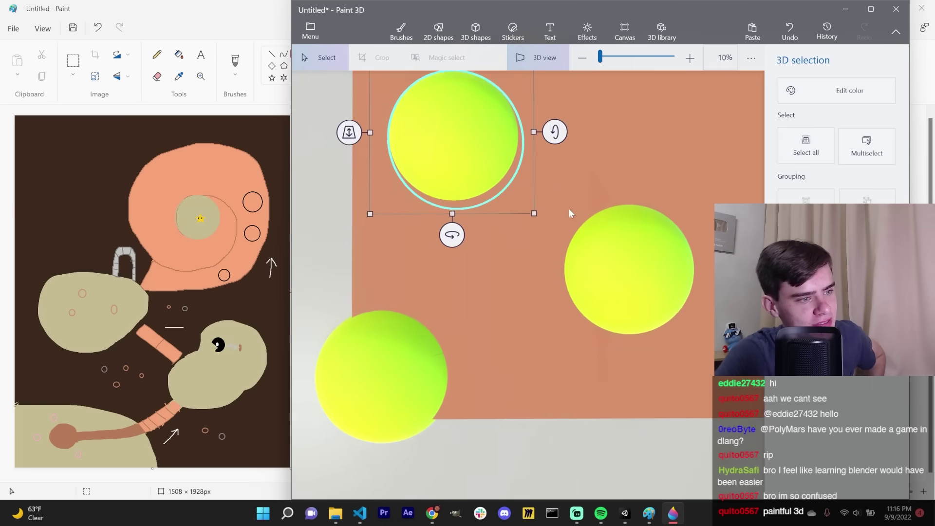
{"action": "right_click_drag", "start_coordinate": [569, 208], "coordinate": [519, 330]}
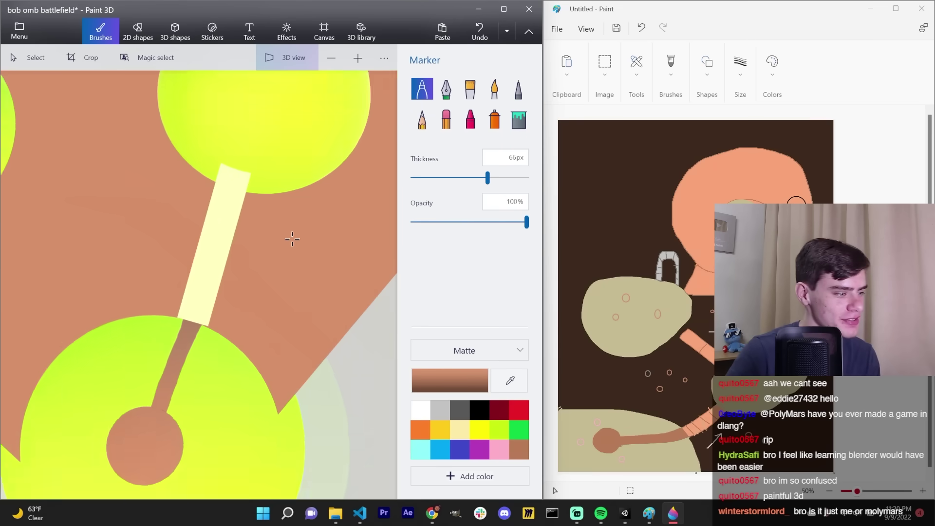
{"action": "scroll", "coordinate": [292, 238], "scroll_direction": "down", "scroll_amount": 2}
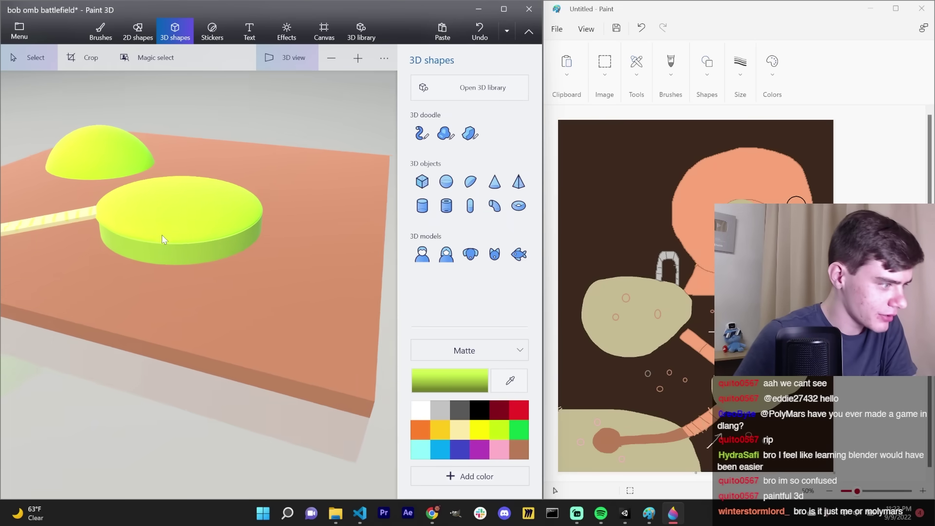
{"action": "left_click_drag", "start_coordinate": [163, 236], "coordinate": [196, 294]}
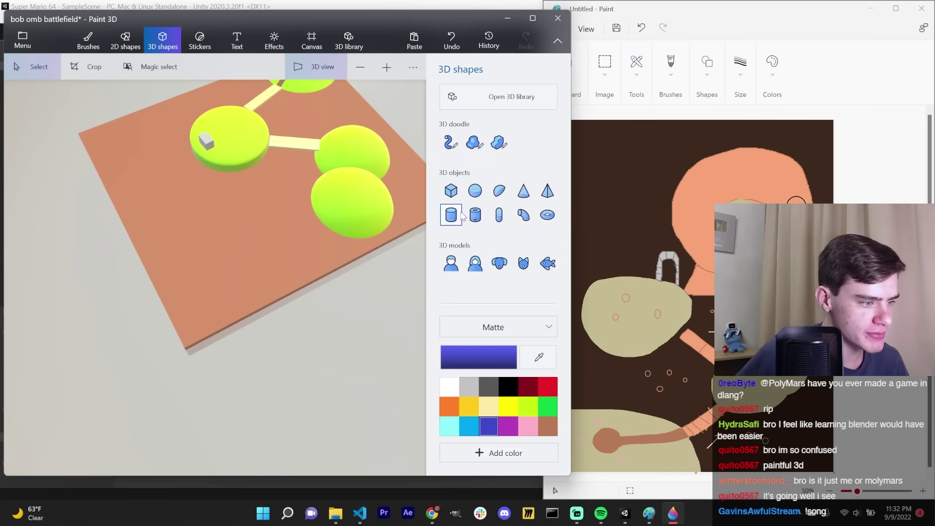
Add a brown cylinder beside the green hills for the battlefield's mountain and move it into place.
{"action": "left_click", "coordinate": [459, 215]}
{"action": "left_click", "coordinate": [547, 425]}
{"action": "left_click", "coordinate": [295, 296]}
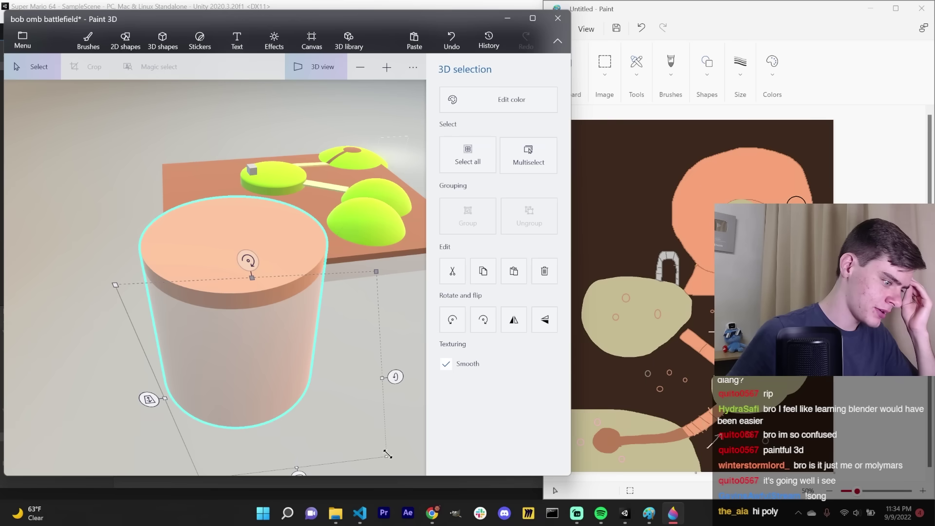
{"action": "left_click_drag", "start_coordinate": [246, 323], "coordinate": [218, 282]}
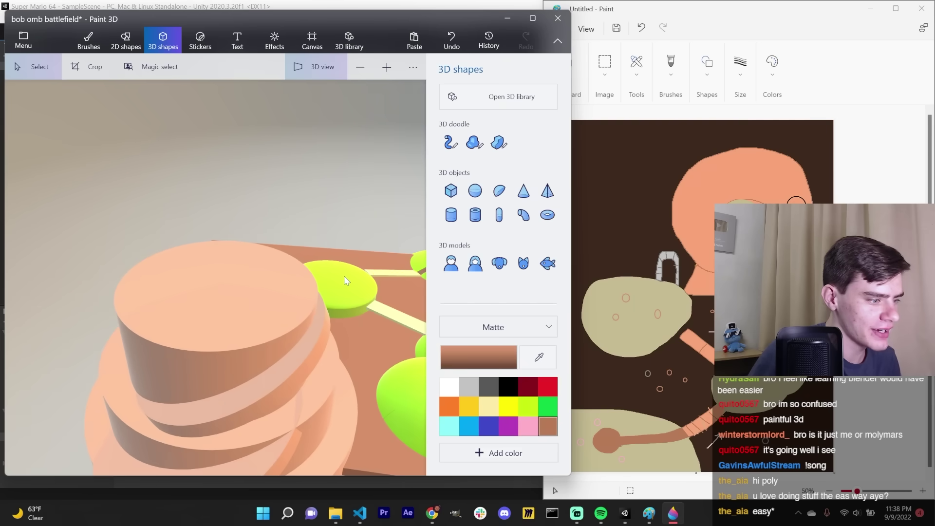
{"action": "left_click", "coordinate": [344, 280]}
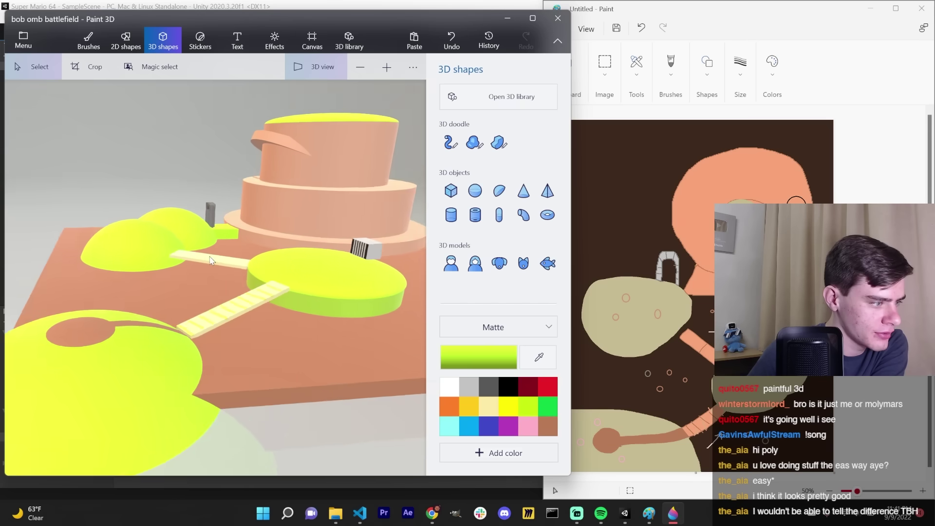
Examine the battlefield map's hills, bridges, gate and tiered mountain from different angles.
{"action": "left_click_drag", "start_coordinate": [210, 260], "coordinate": [229, 148]}
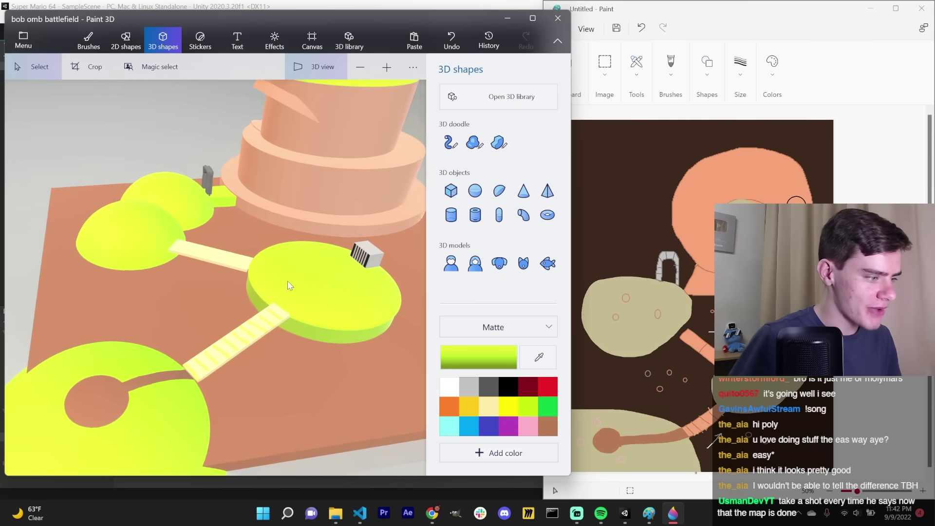
{"action": "right_click_drag", "start_coordinate": [287, 280], "coordinate": [308, 264]}
{"action": "mouse_move", "coordinate": [307, 264]}
{"action": "left_mouse_down"}
{"action": "mouse_move", "coordinate": [350, 240]}
{"action": "mouse_move", "coordinate": [349, 264]}
{"action": "mouse_move", "coordinate": [285, 278]}
{"action": "mouse_move", "coordinate": [246, 250]}
{"action": "mouse_move", "coordinate": [350, 259]}
{"action": "mouse_move", "coordinate": [245, 278]}
{"action": "mouse_move", "coordinate": [376, 250]}
{"action": "mouse_move", "coordinate": [346, 262]}
{"action": "mouse_move", "coordinate": [362, 273]}
{"action": "left_mouse_up"}
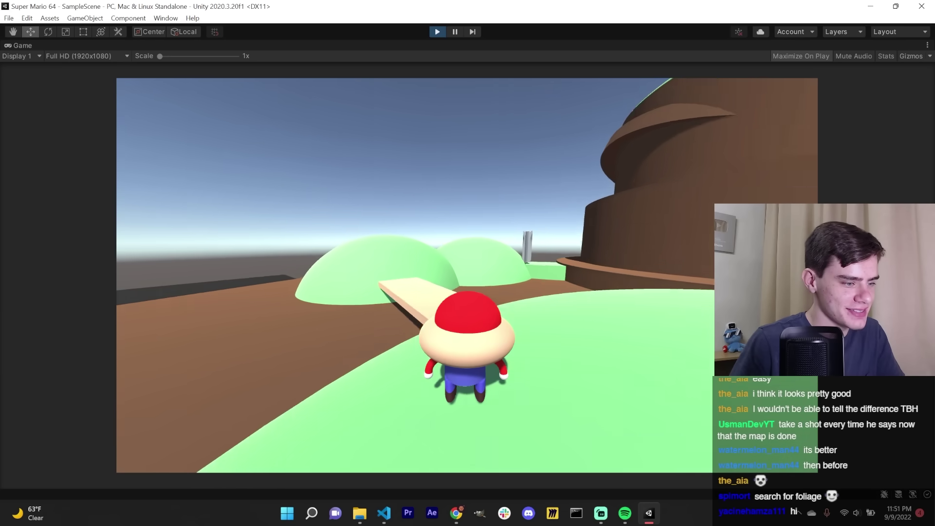
In Unity, playtest the imported battlefield map by walking Mario over the bridge, past the gate and around the mountain.
{"action": "key", "text": "w"}
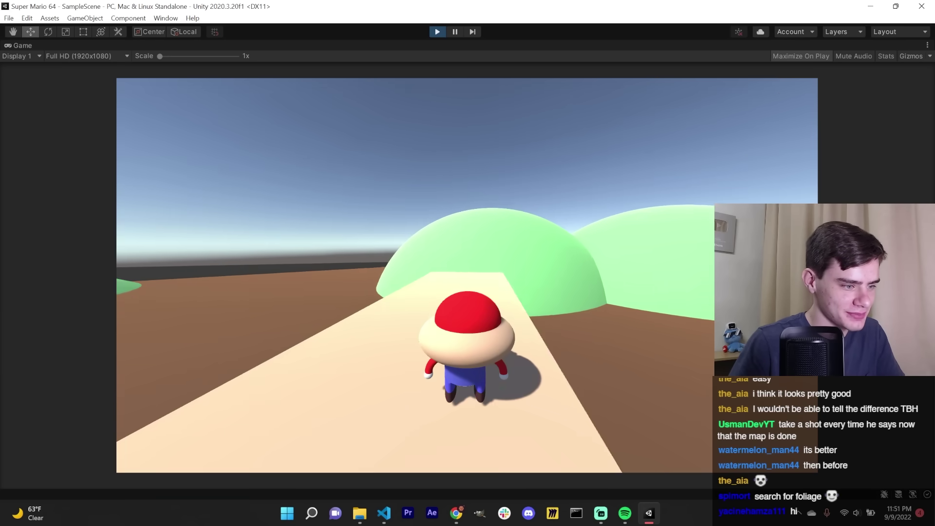
{"action": "key", "text": "w"}
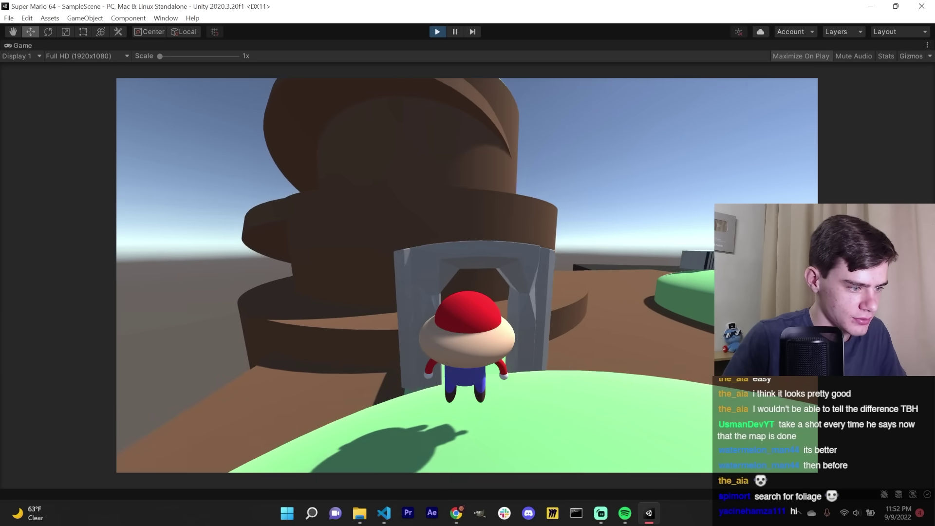
{"action": "key", "text": "w"}
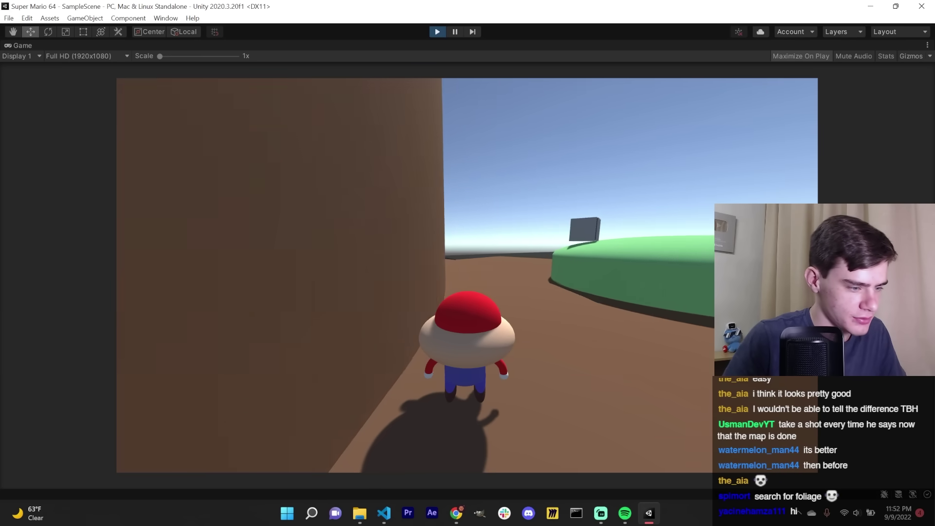
{"action": "key", "text": "w"}
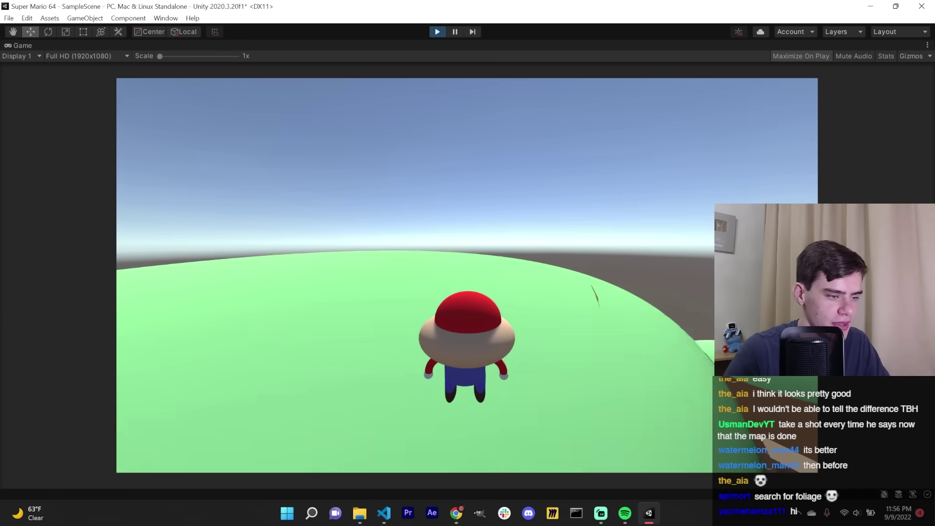
{"action": "key", "text": "w"}
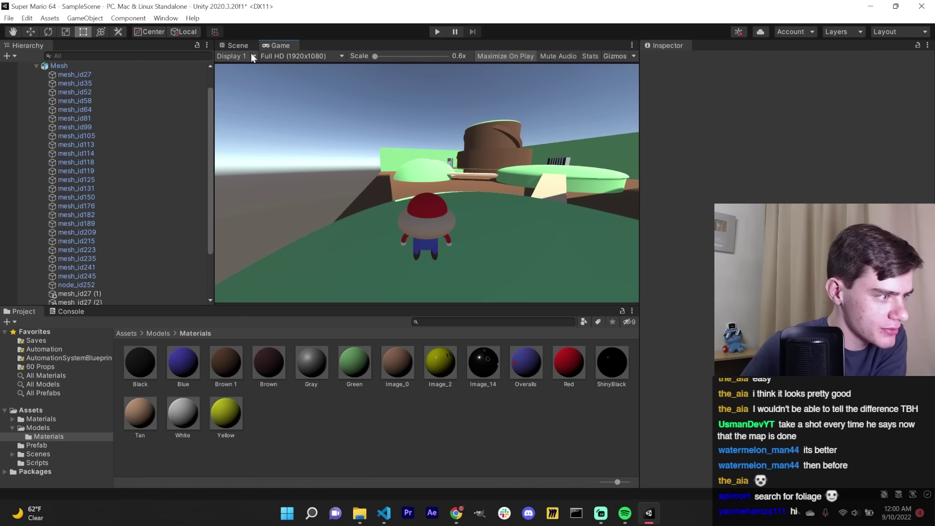
Place the Star prefab on top of the mountain at position 81.4, 63.8, 120.6 with a scale of 6.
{"action": "left_click", "coordinate": [237, 46]}
{"action": "right_click_drag", "start_coordinate": [321, 127], "coordinate": [347, 182]}
{"action": "scroll", "coordinate": [348, 183], "scroll_direction": "up", "scroll_amount": 3}
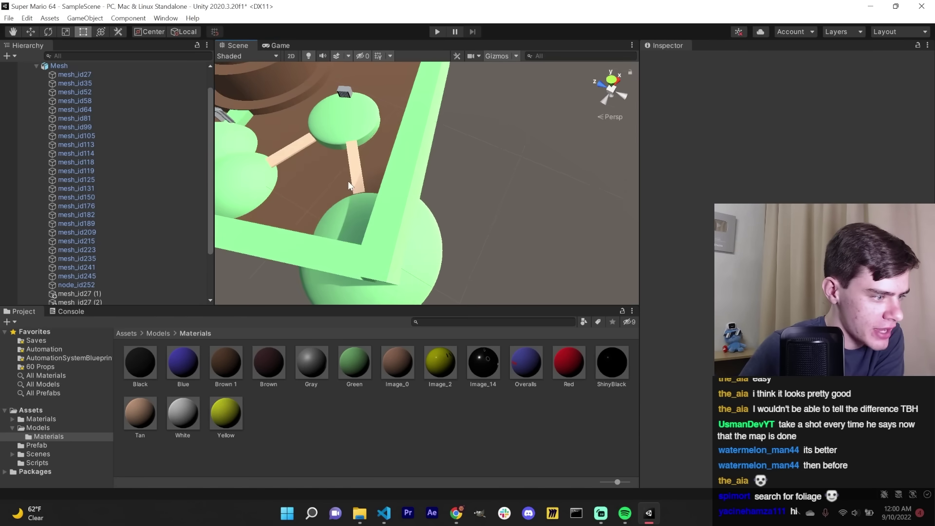
{"action": "middle_click_drag", "start_coordinate": [348, 181], "coordinate": [418, 205]}
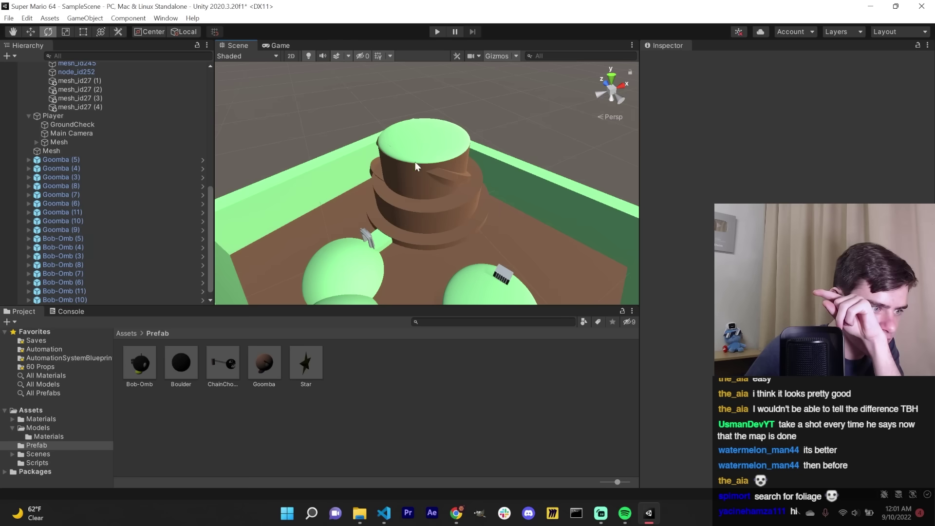
{"action": "scroll", "coordinate": [413, 185], "scroll_direction": "up", "scroll_amount": 3}
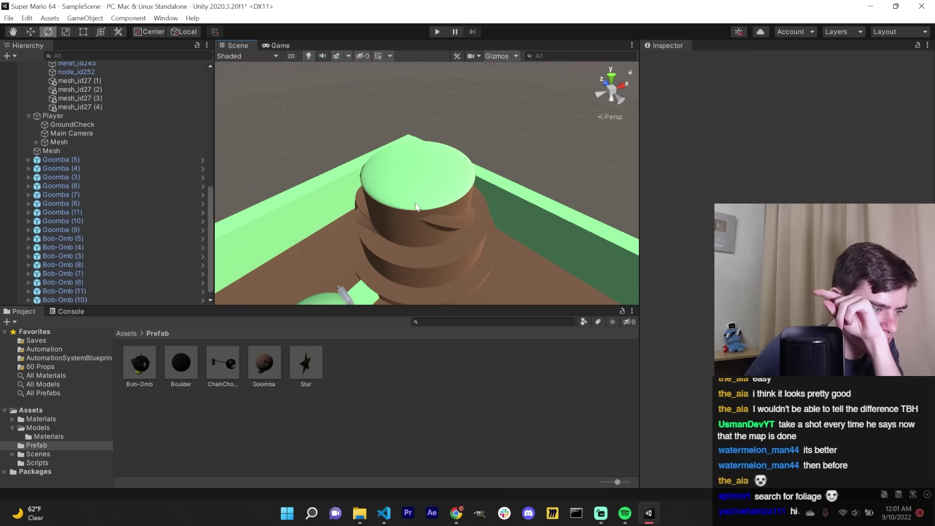
{"action": "left_click_drag", "start_coordinate": [421, 169], "coordinate": [421, 169]}
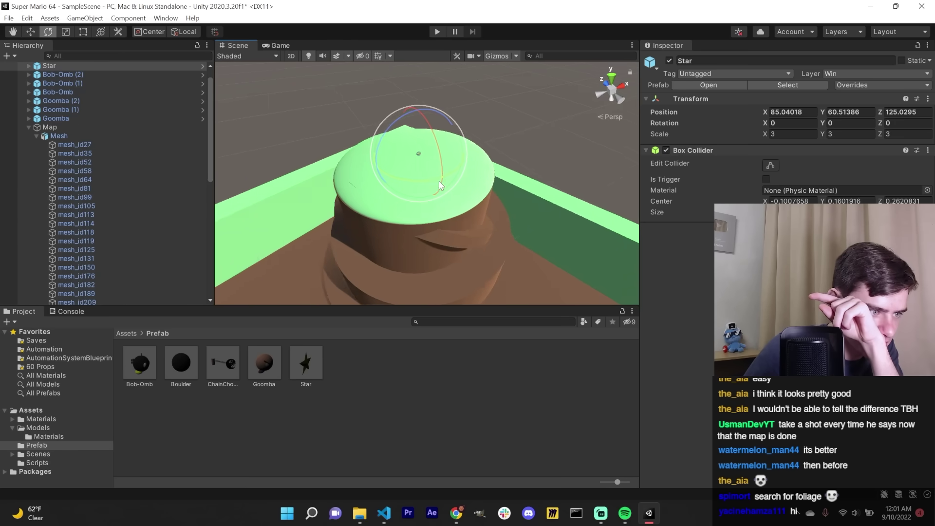
{"action": "key", "text": "w"}
{"action": "scroll", "coordinate": [507, 143], "scroll_direction": "down", "scroll_amount": 5}
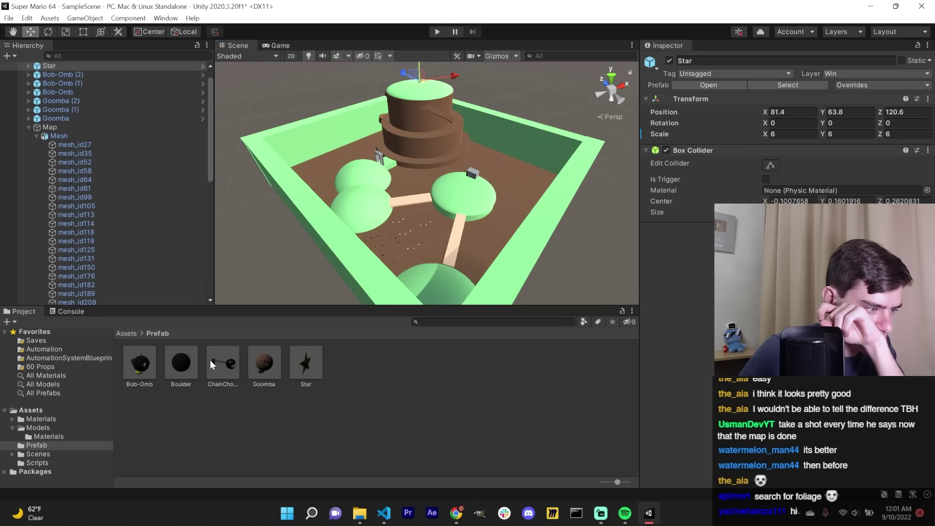
Playtest the level, running Mario to the Star on the summit and along the mountain path.
{"action": "key", "text": "ctrl+p"}
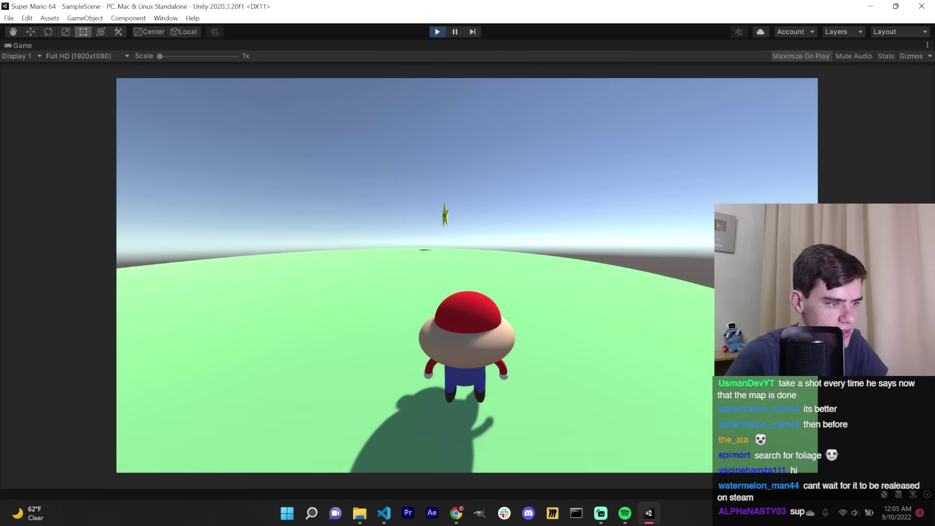
{"action": "key", "text": "w"}
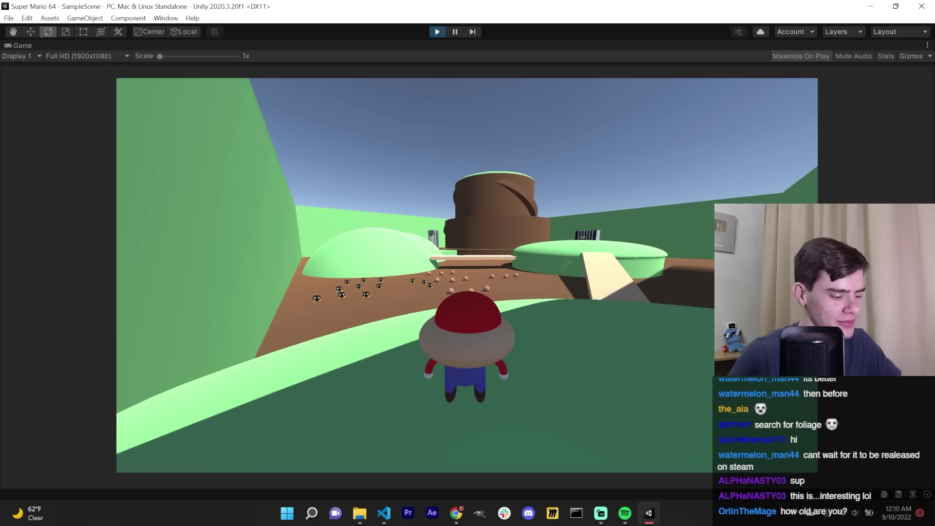
{"action": "key", "text": "w"}
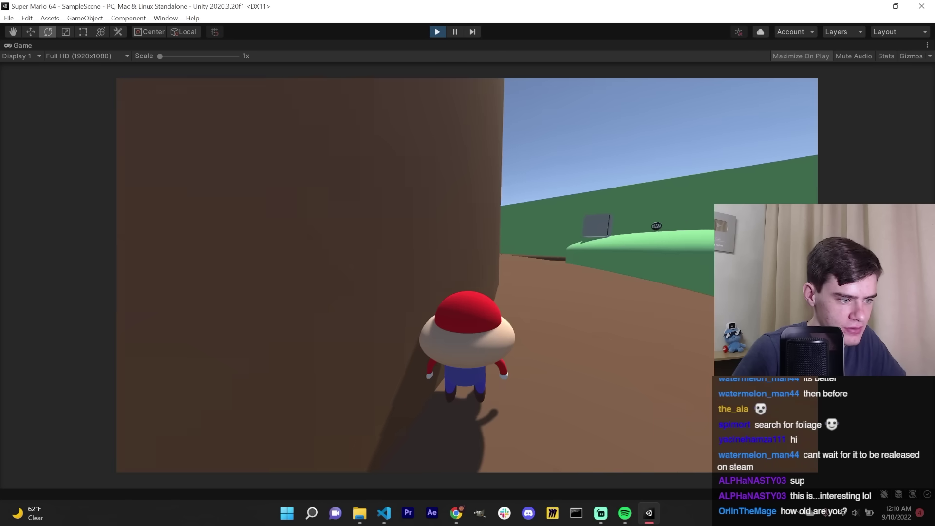
{"action": "key", "text": "w"}
{"action": "key", "text": "w"}
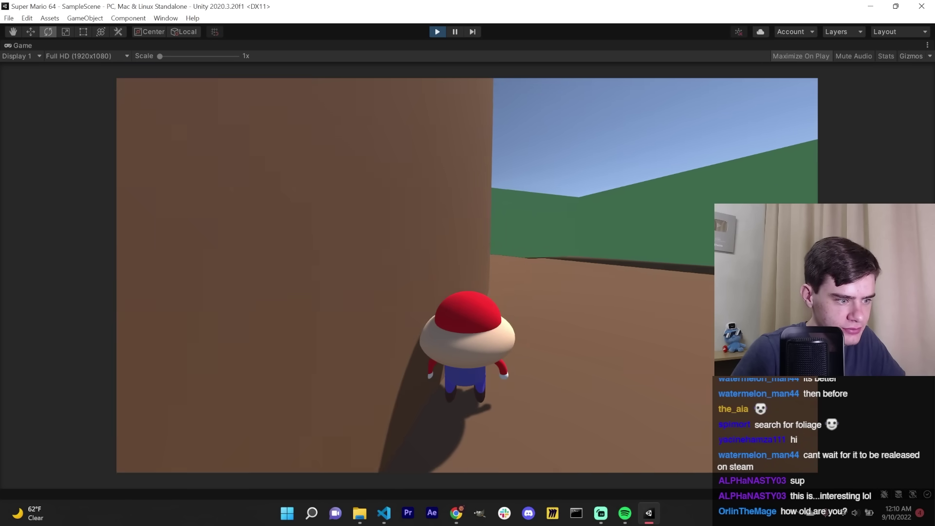
{"action": "key", "text": "w"}
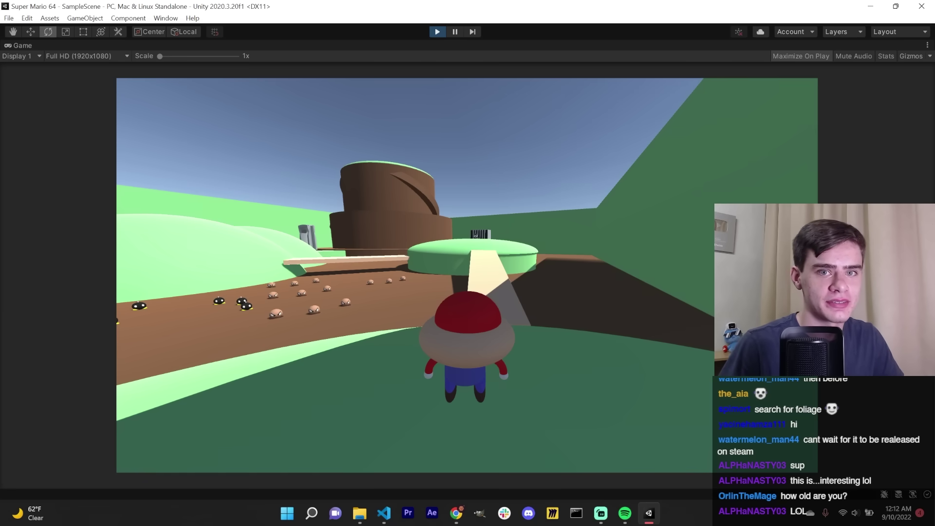
{"action": "key", "text": "ctrl+p"}
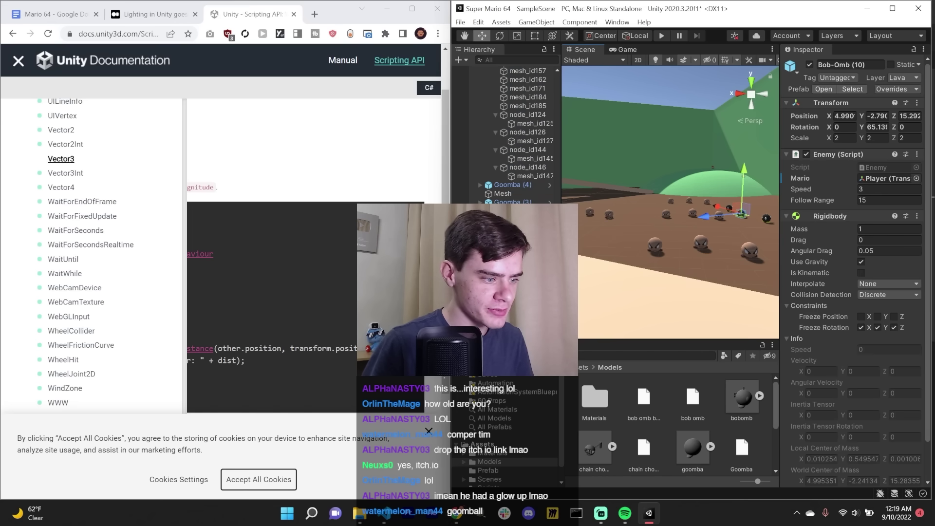
Examine the Bob-Omb (10) model up close from the front and select it.
{"action": "right_click_drag", "start_coordinate": [599, 244], "coordinate": [682, 244]}
{"action": "middle_click_drag", "start_coordinate": [683, 244], "coordinate": [661, 206]}
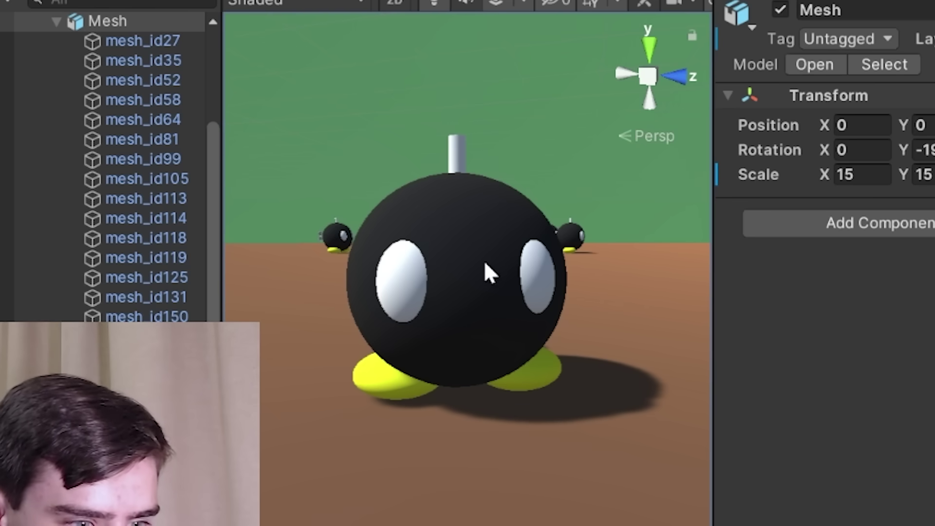
{"action": "left_click", "coordinate": [462, 151]}
{"action": "left_click", "coordinate": [460, 144]}
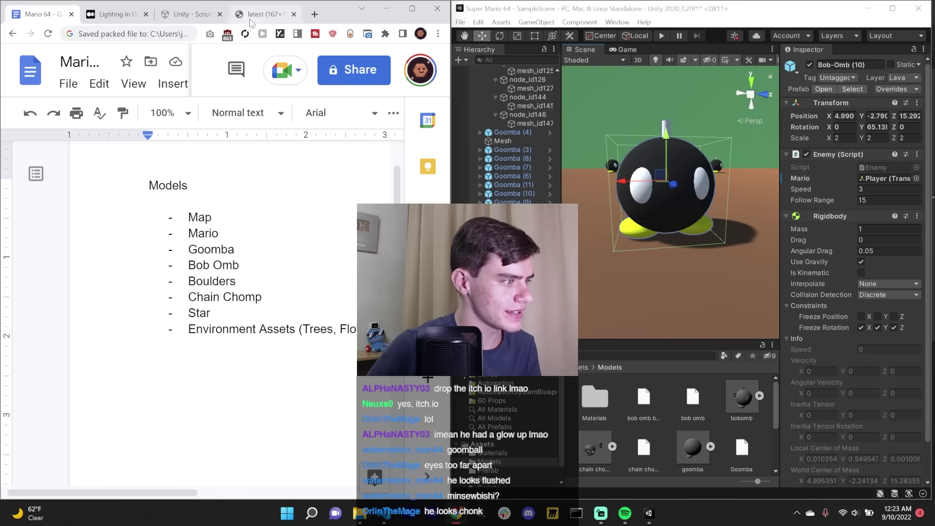
In Chrome, close the open reference image and search the web for boulder in a new tab.
{"action": "middle_click", "coordinate": [251, 20]}
{"action": "left_click_drag", "start_coordinate": [305, 18], "coordinate": [309, 17]}
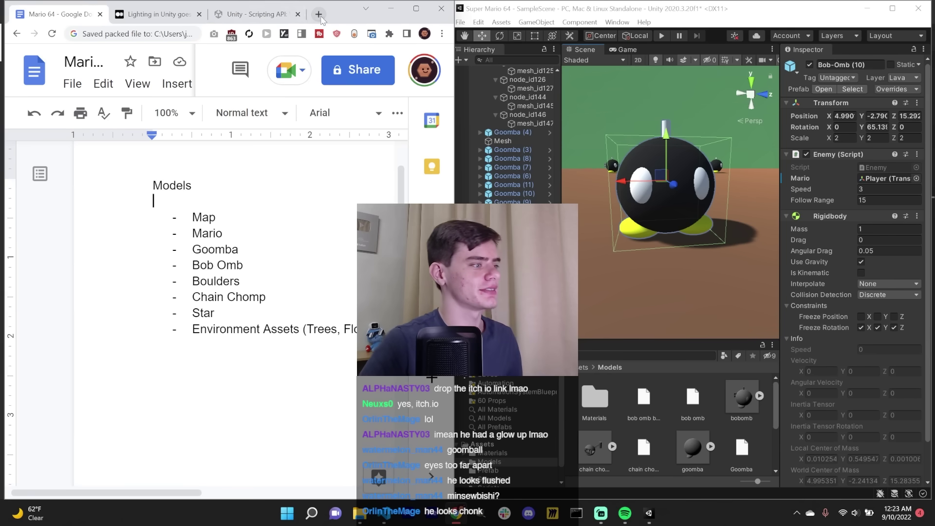
{"action": "left_click", "coordinate": [315, 15]}
{"action": "type", "text": "boul"}
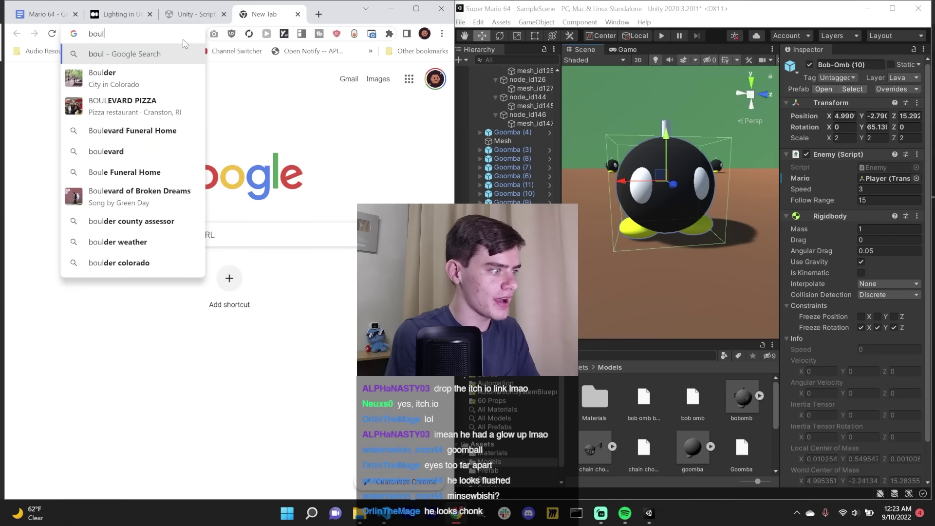
{"action": "type", "text": "der"}
{"action": "key", "text": "Return"}
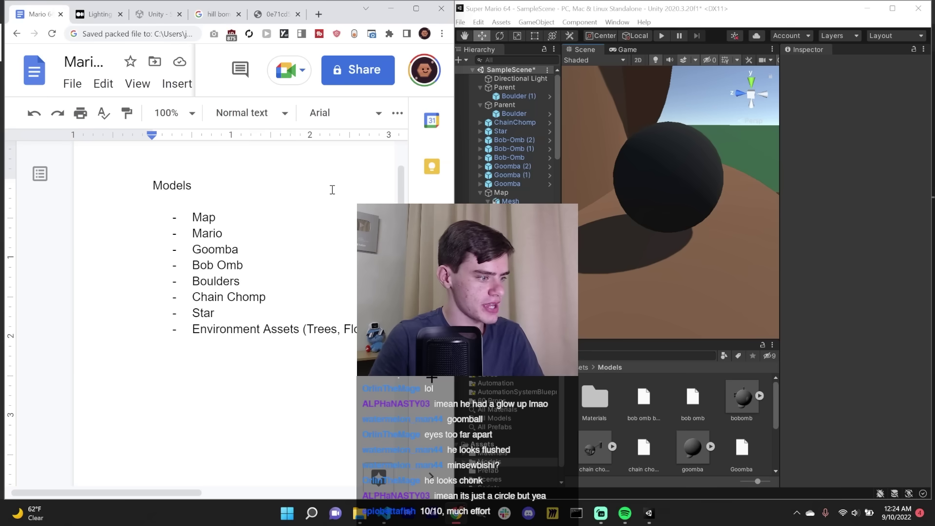
In Unity, focus on the ChainChomp and examine its face and chain up close against the reference picture.
{"action": "right_click_drag", "start_coordinate": [584, 188], "coordinate": [740, 191]}
{"action": "left_click", "coordinate": [660, 197]}
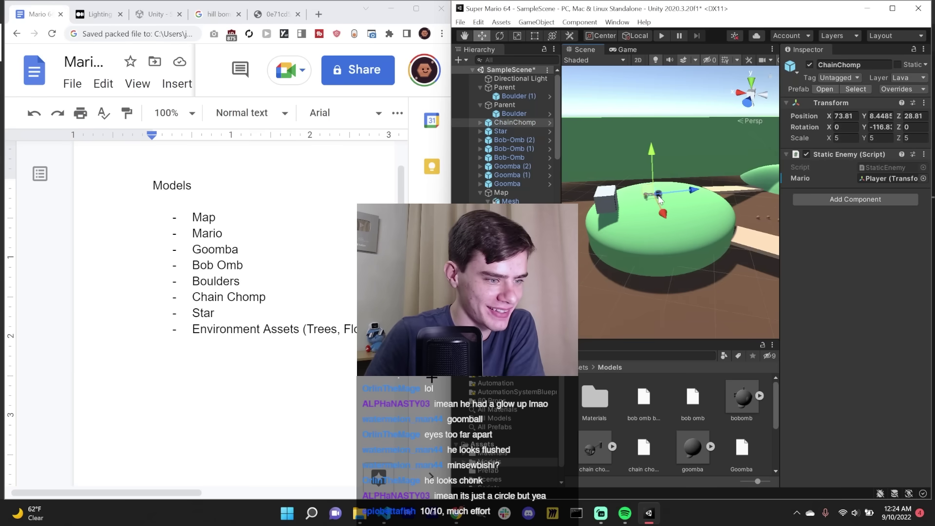
{"action": "key", "text": "f"}
{"action": "right_click_drag", "start_coordinate": [686, 229], "coordinate": [672, 241]}
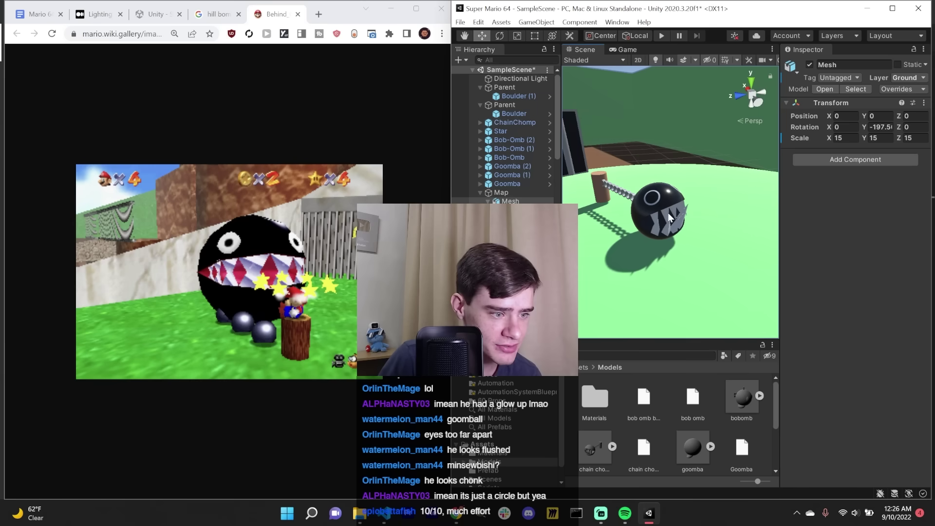
{"action": "scroll", "coordinate": [667, 219], "scroll_direction": "down", "scroll_amount": 4}
{"action": "scroll", "coordinate": [667, 219], "scroll_direction": "up", "scroll_amount": 7}
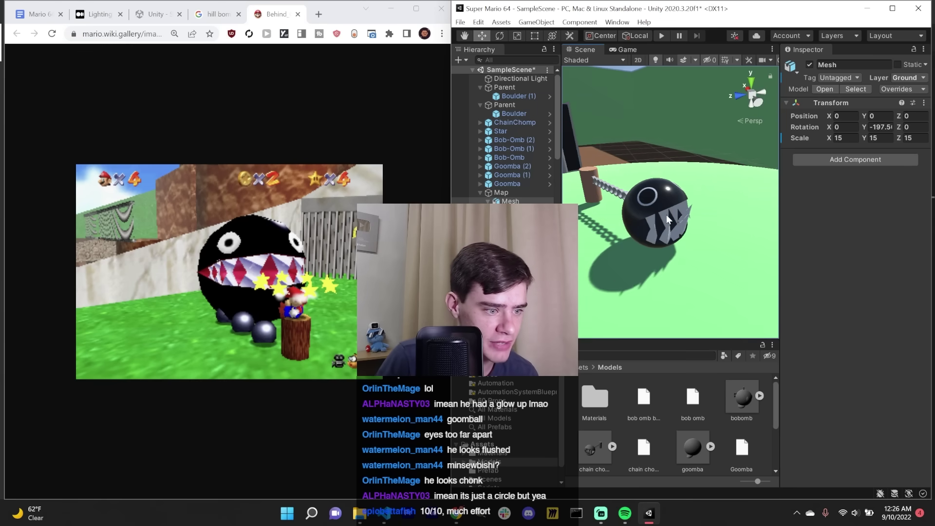
{"action": "scroll", "coordinate": [666, 217], "scroll_direction": "up", "scroll_amount": 3}
{"action": "middle_click_drag", "start_coordinate": [672, 209], "coordinate": [682, 211]}
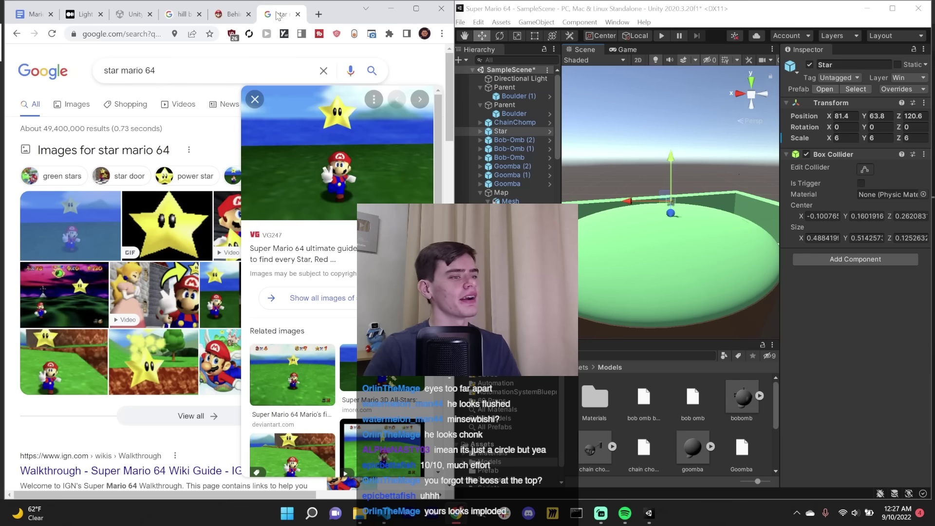
Bring up the Bomb Omb Battlefield walkthrough video in the browser and walk Mario from the starting hill over the bridge for comparison.
{"action": "left_click", "coordinate": [281, 17]}
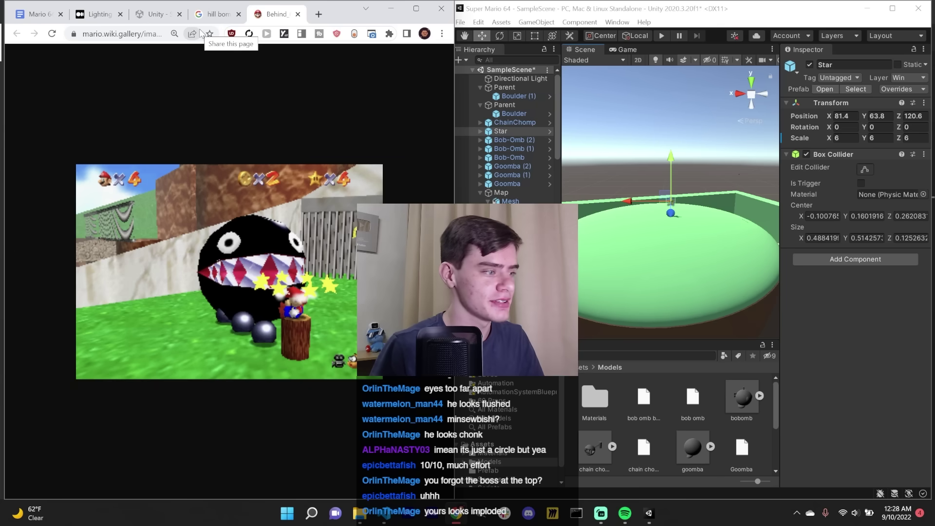
{"action": "left_click", "coordinate": [152, 30]}
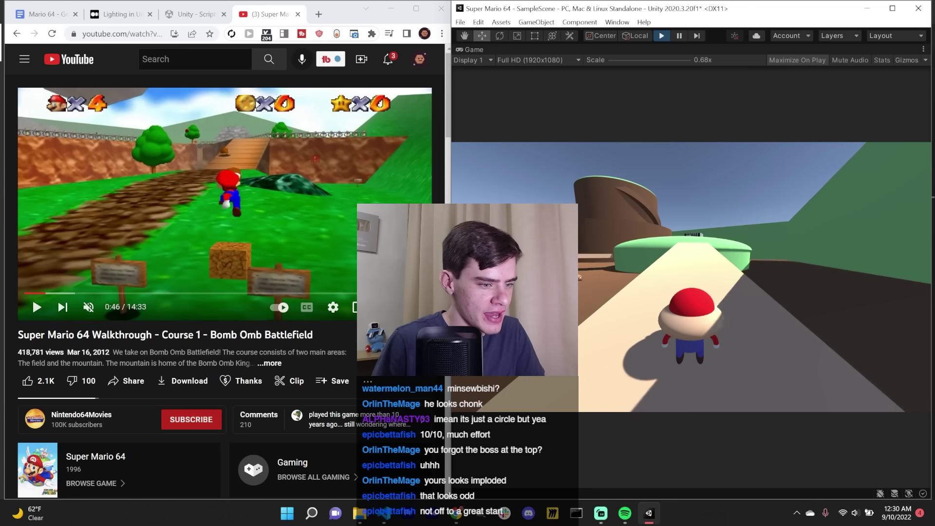
{"action": "key", "text": "s"}
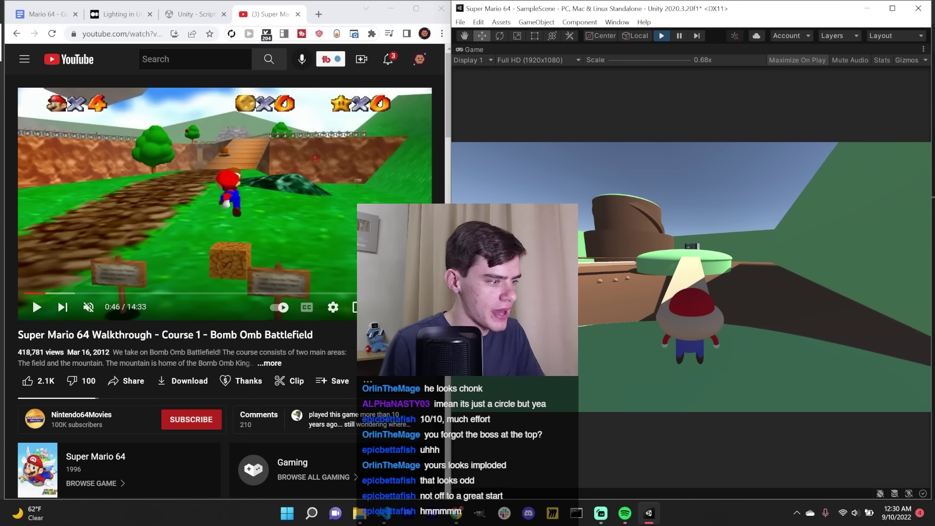
{"action": "key", "text": "s"}
{"action": "key", "text": "w"}
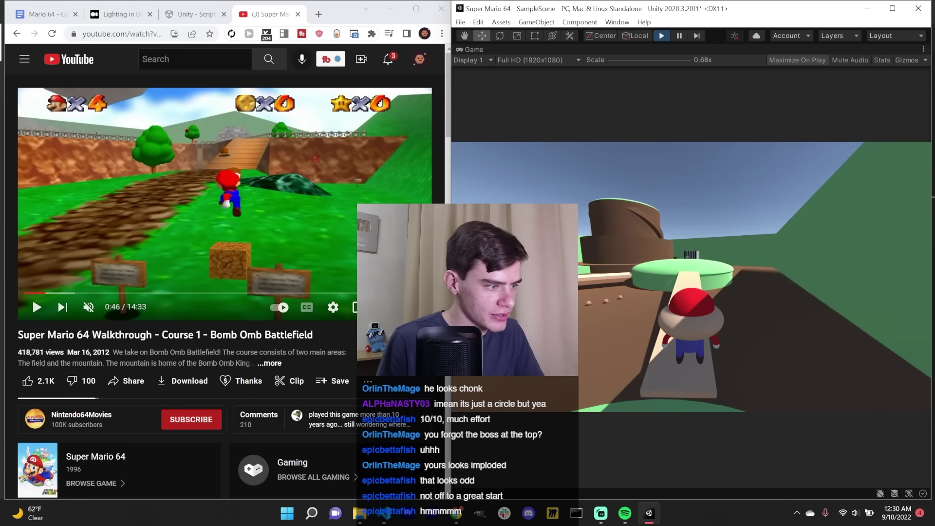
{"action": "key", "text": "w"}
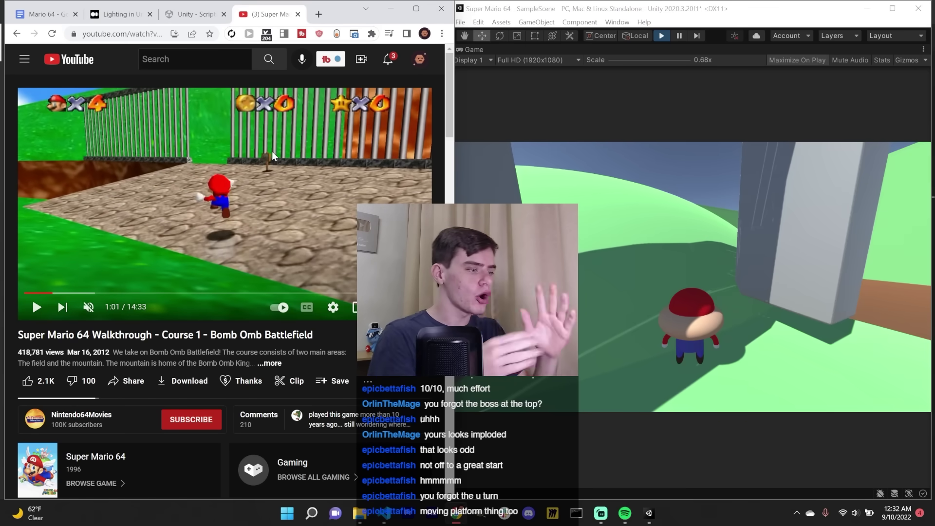
In the playtest, move Mario back and forth in front of the stone gate to compare it with the walkthrough.
{"action": "left_click", "coordinate": [637, 210]}
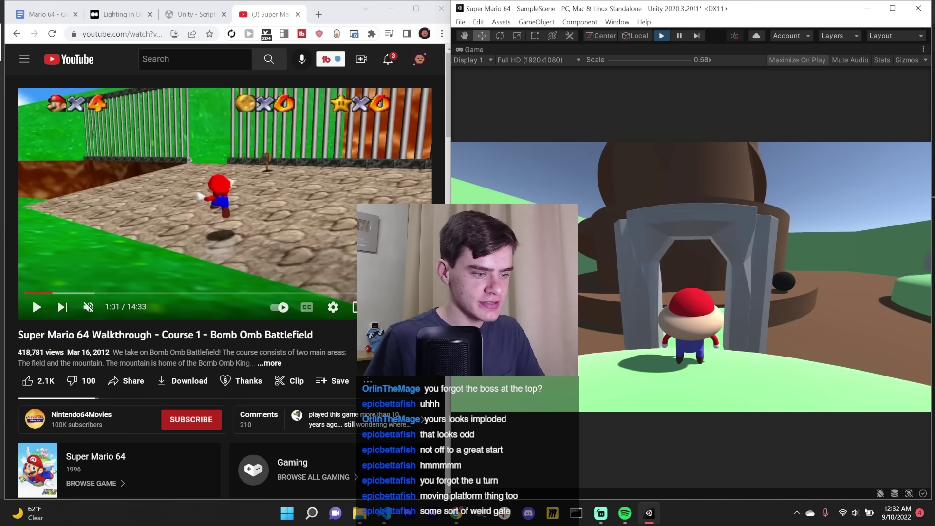
{"action": "key", "text": "s"}
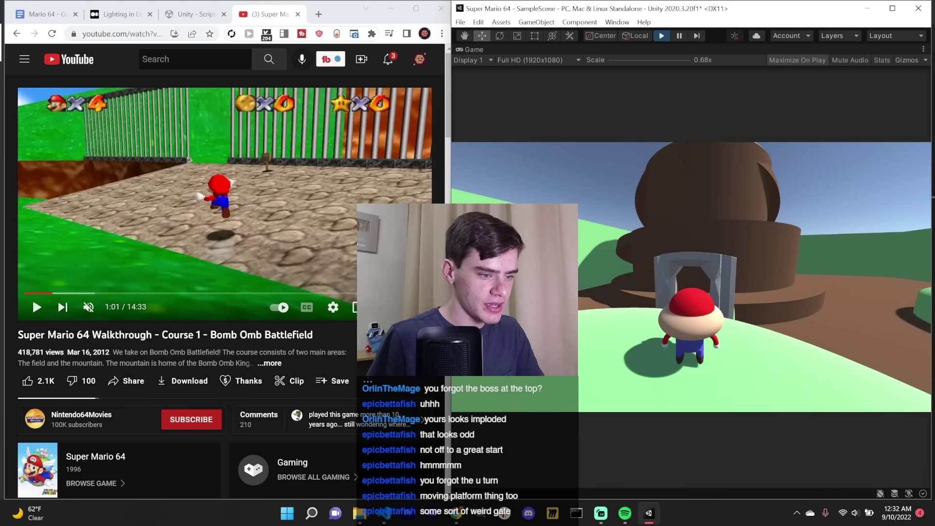
{"action": "key", "text": "w"}
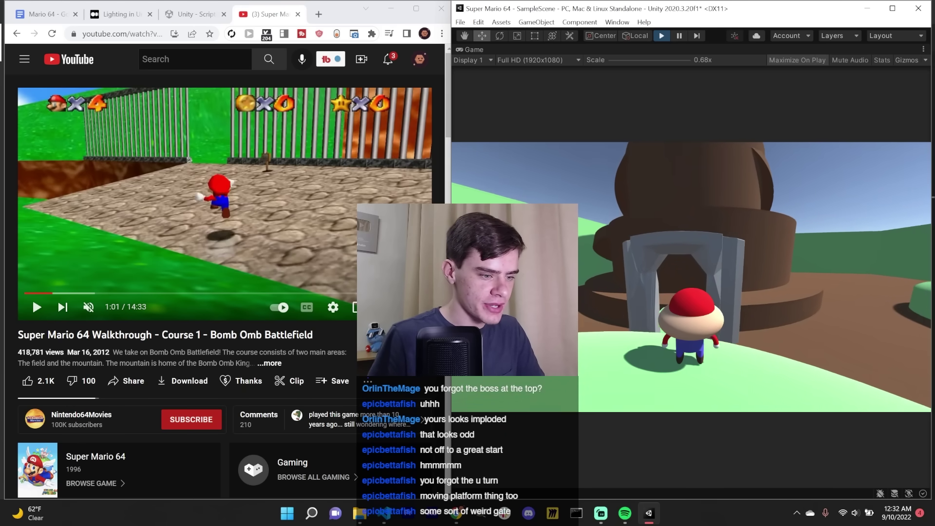
{"action": "key", "text": "w"}
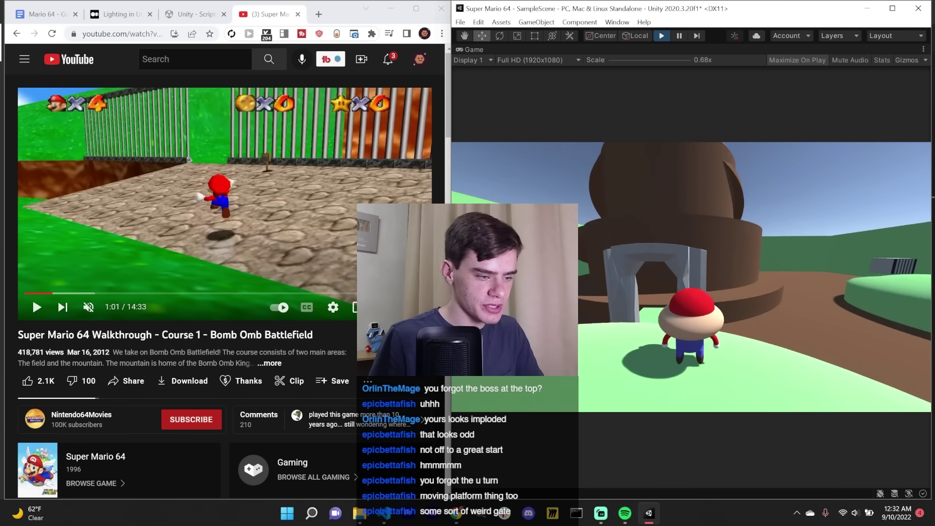
{"action": "key", "text": "d"}
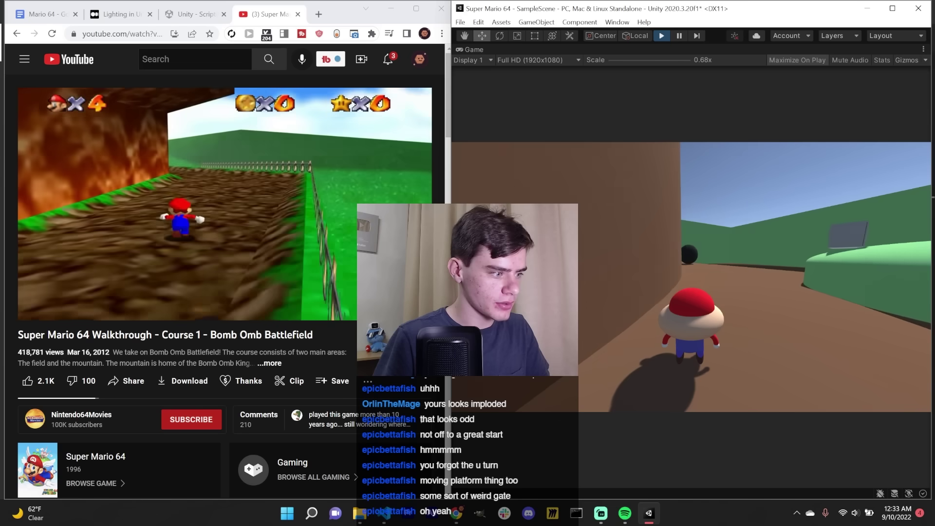
Run Mario up the winding mountain path to the summit alongside the walkthrough video.
{"action": "key", "text": "w"}
{"action": "key", "text": "w"}
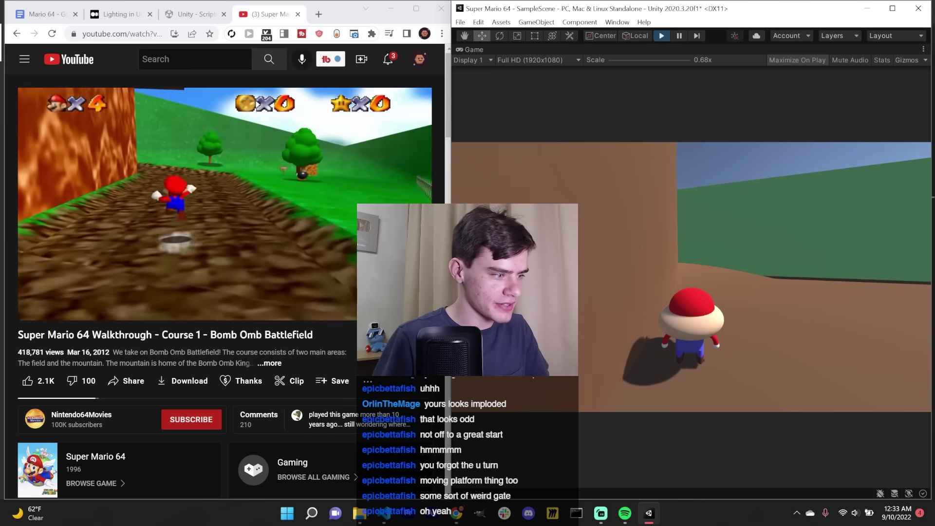
{"action": "key", "text": "w"}
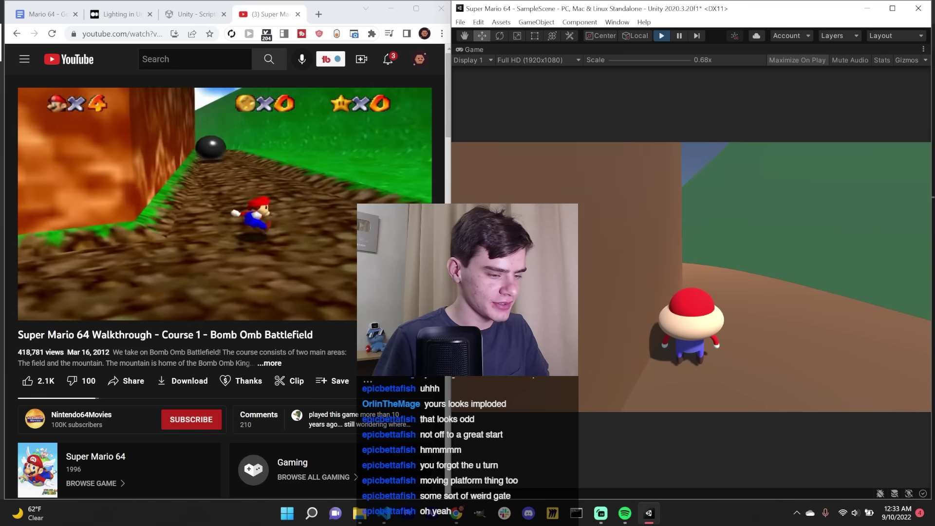
{"action": "key", "text": "w"}
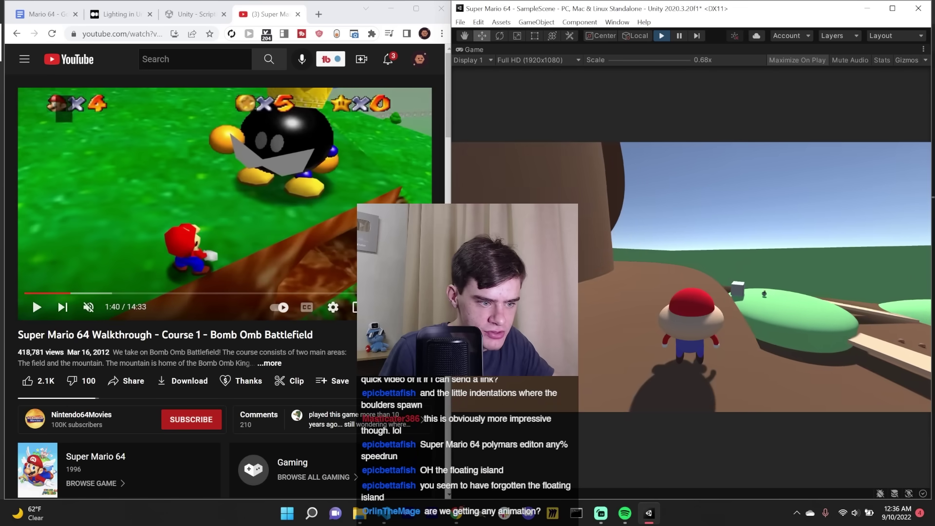
{"action": "key", "text": "w"}
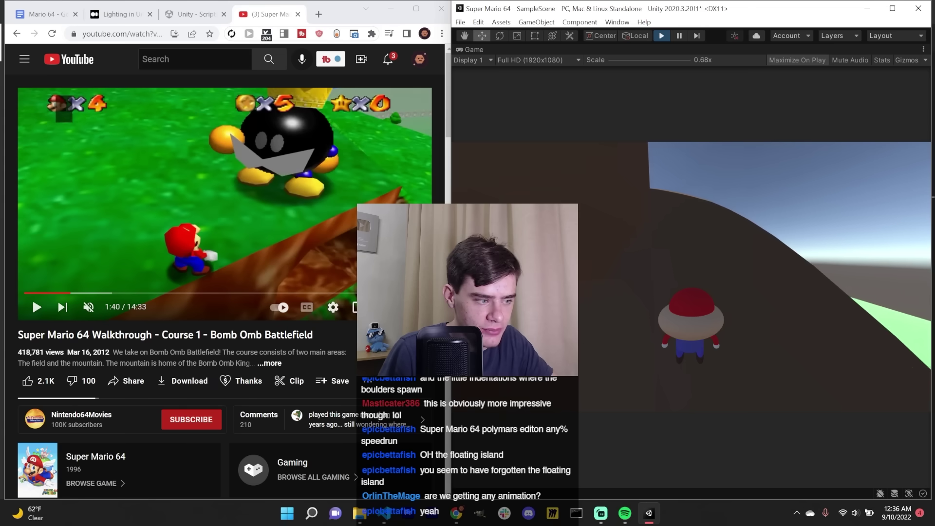
{"action": "key", "text": "w"}
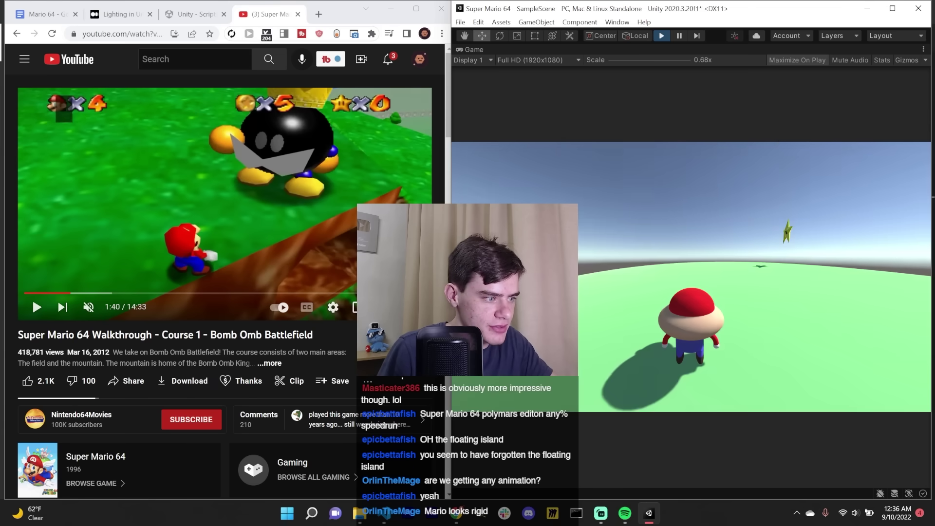
Resume the walkthrough video, walk Mario into the Star on the summit and end the playtest.
{"action": "left_click", "coordinate": [271, 177]}
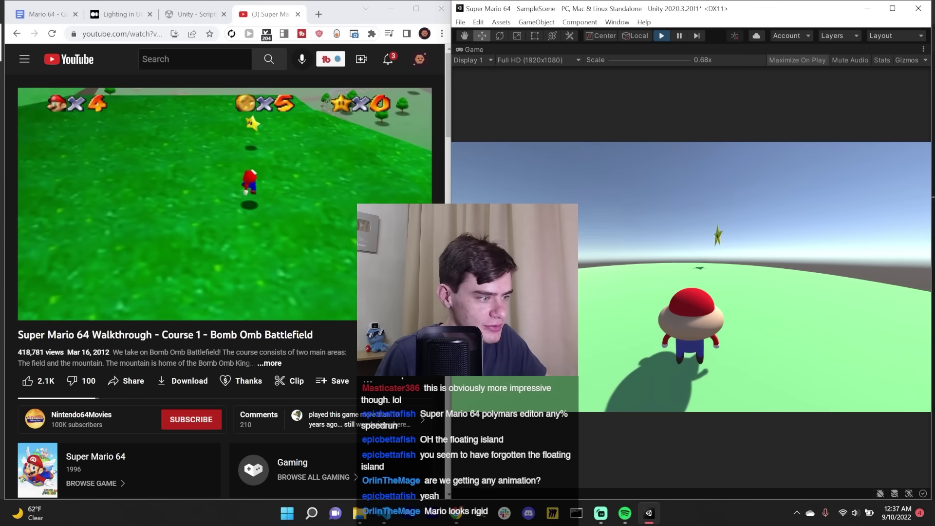
{"action": "key", "text": "w"}
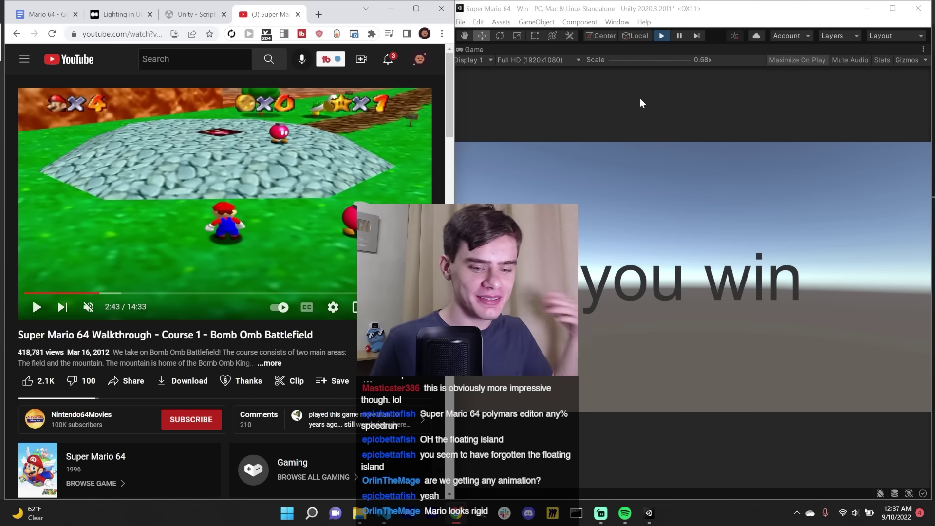
{"action": "left_click", "coordinate": [665, 36]}
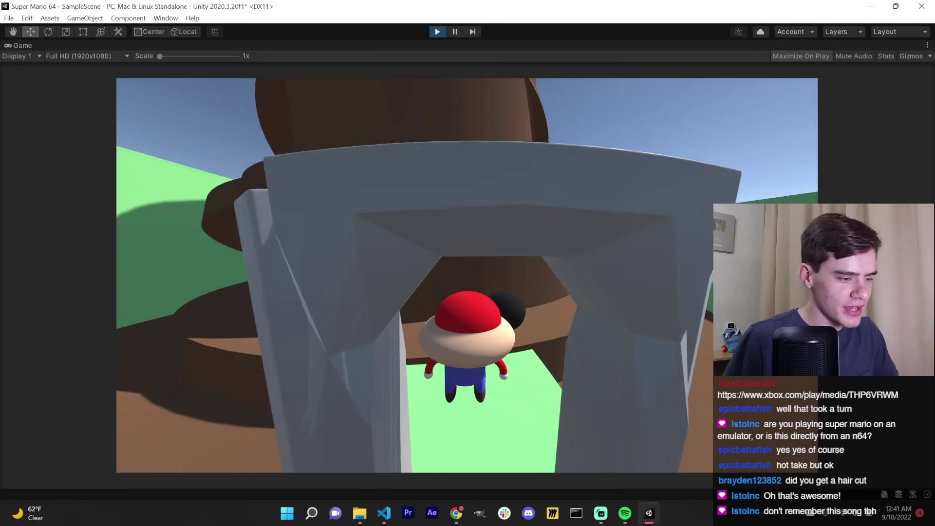
Playtest the level again in the maximized game view, running Mario through the gate and onto the mountain path.
{"action": "key", "text": "w"}
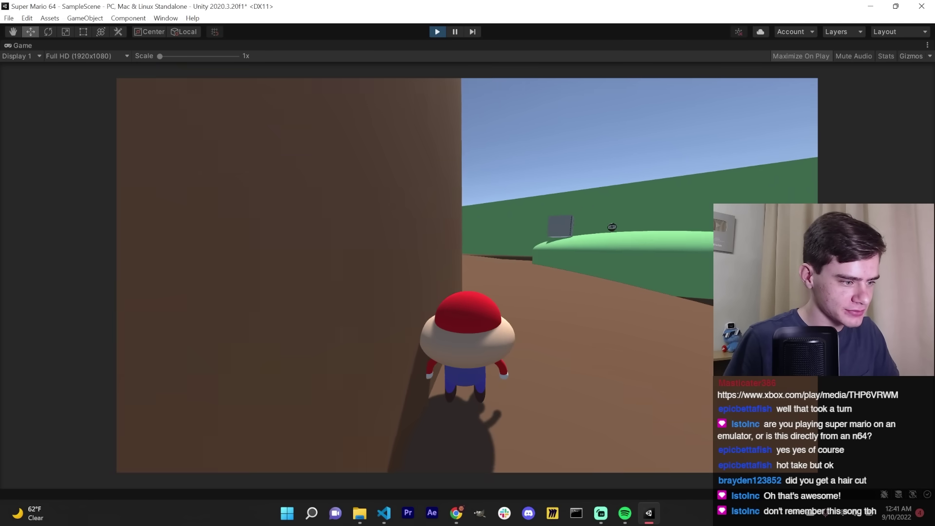
{"action": "key", "text": "w"}
{"action": "key", "text": "w"}
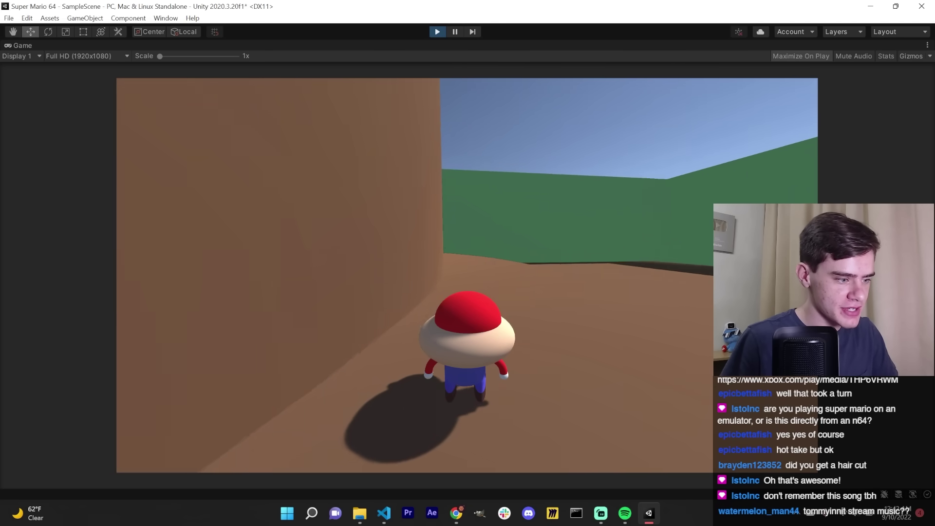